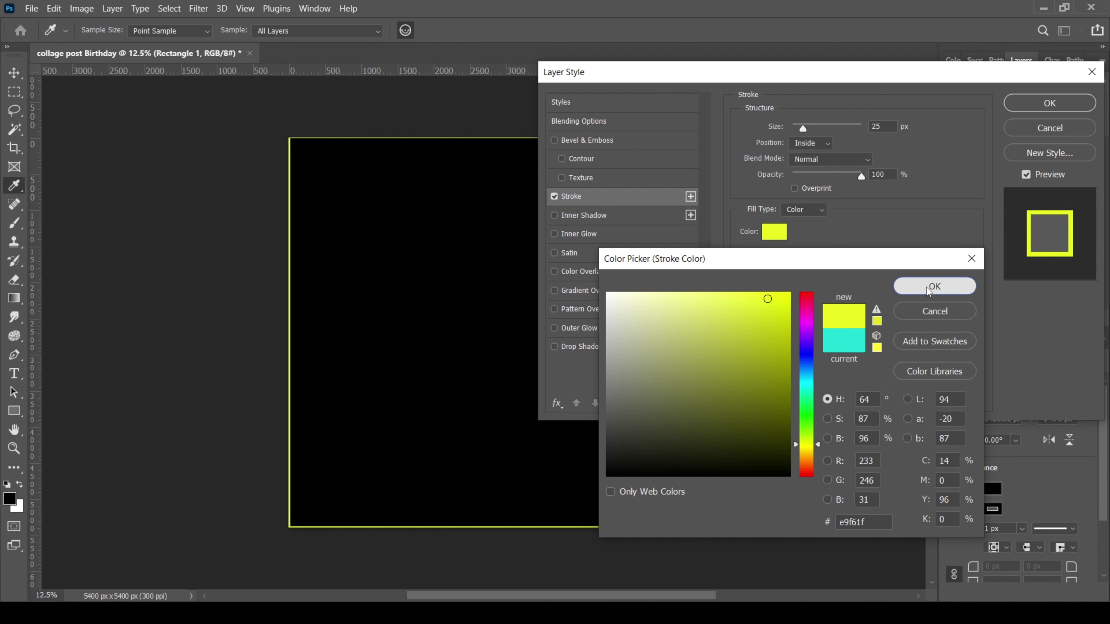
Set the rectangle's inside stroke to 50 px in yellow e9f61f and fill the rectangle with white
click(895, 295)
text(50)
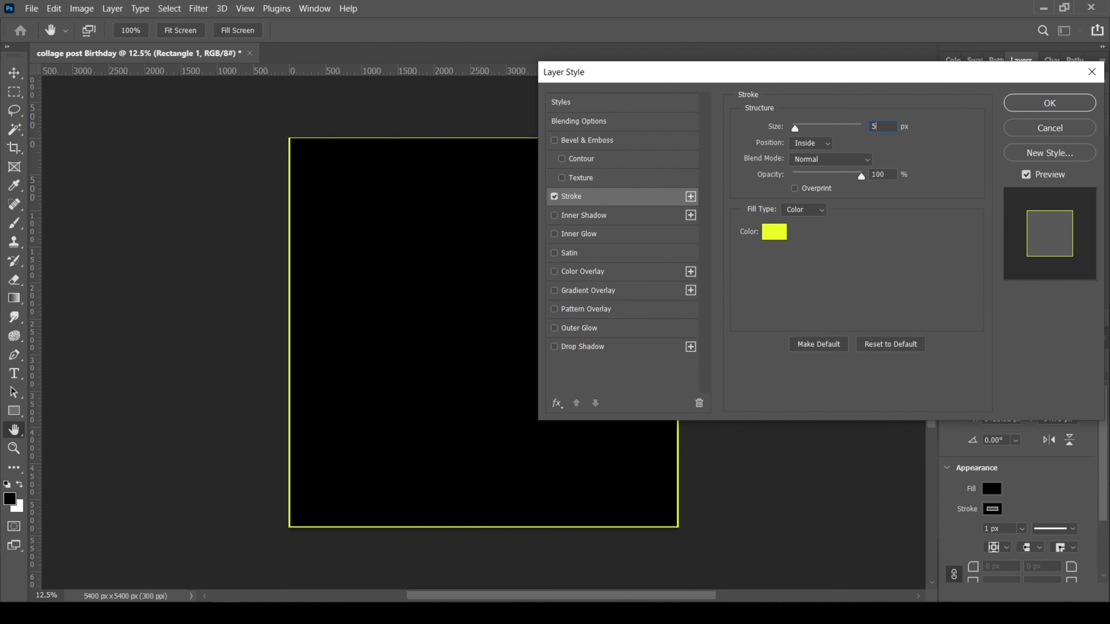
key(Return)
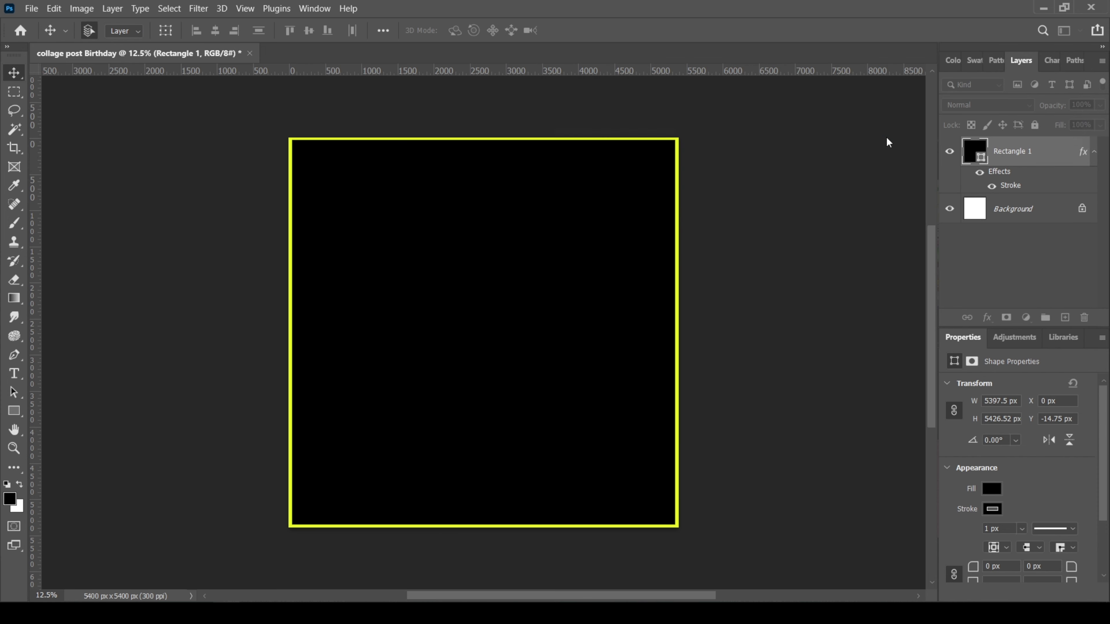
key(ctrl+BackSpace)
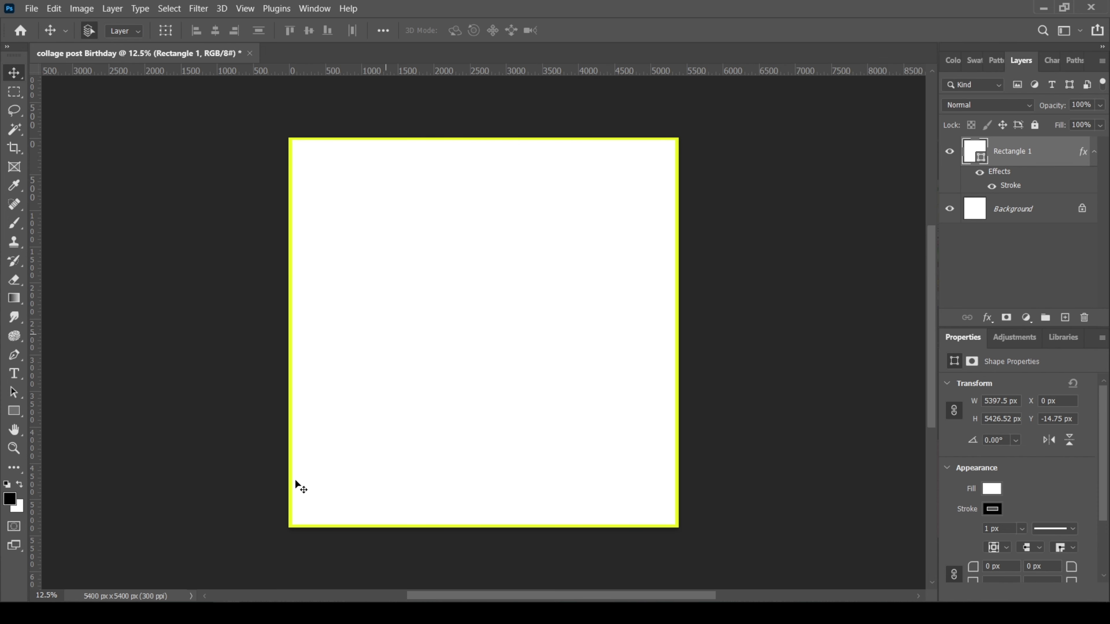
Add horizontal and vertical guides through the canvas centre and margin guides just inside all four edges
drag(309, 78, 325, 332)
drag(35, 393, 483, 423)
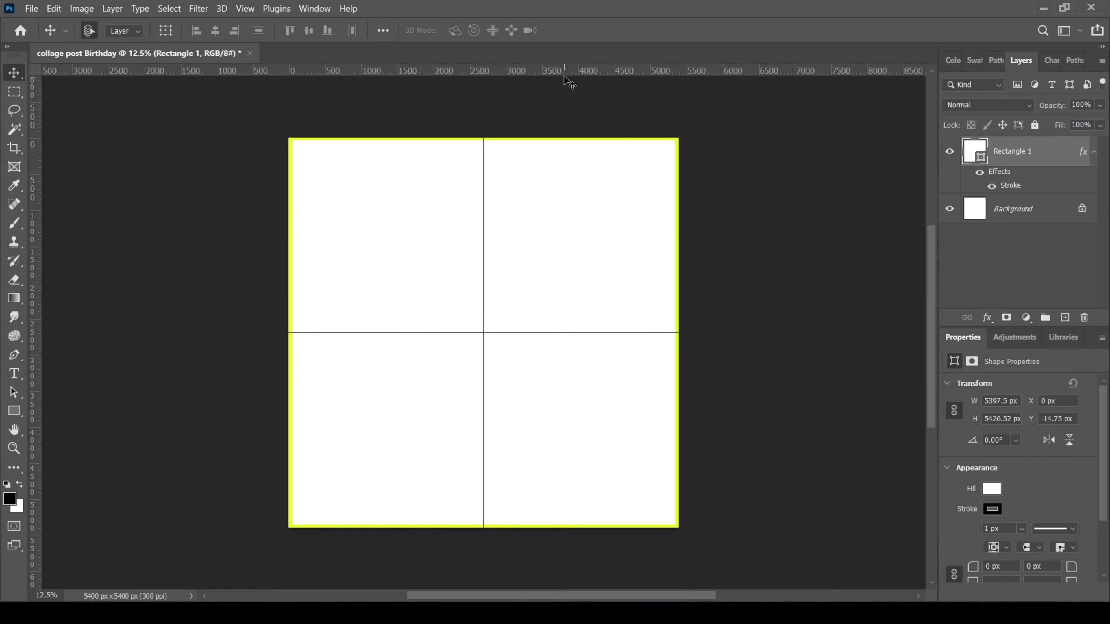
drag(566, 72, 516, 519)
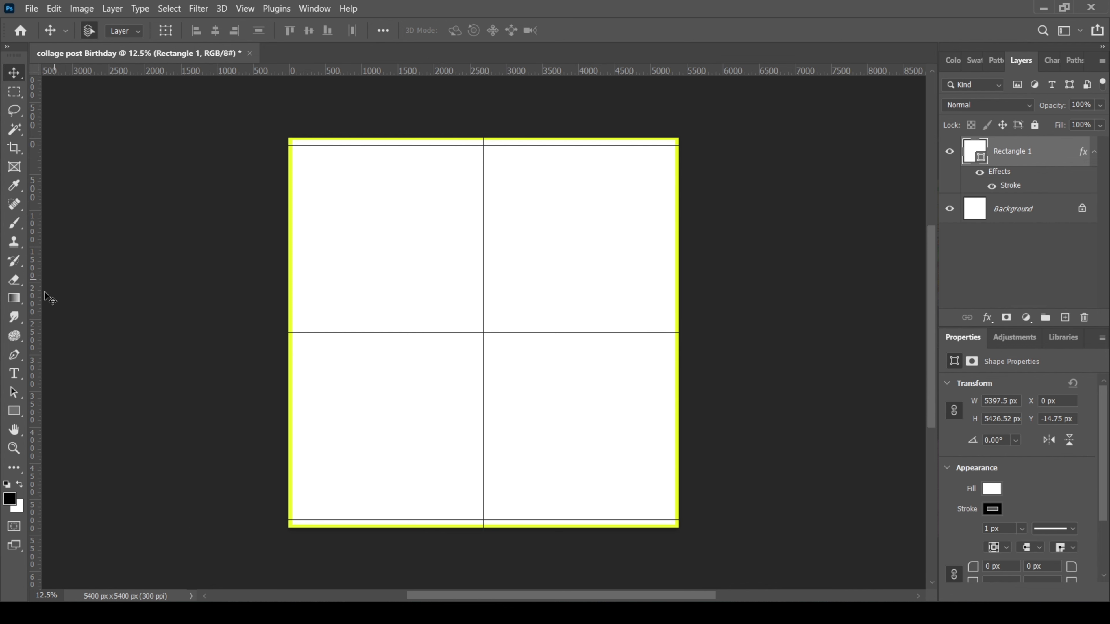
drag(35, 304, 296, 352)
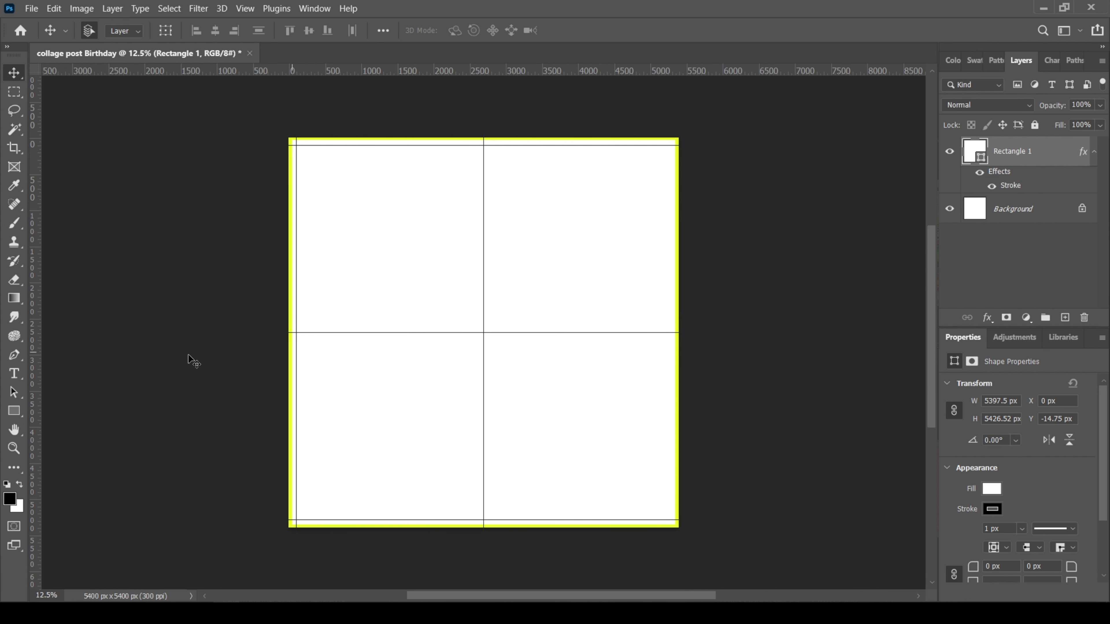
drag(32, 362, 672, 375)
drag(348, 345, 371, 350)
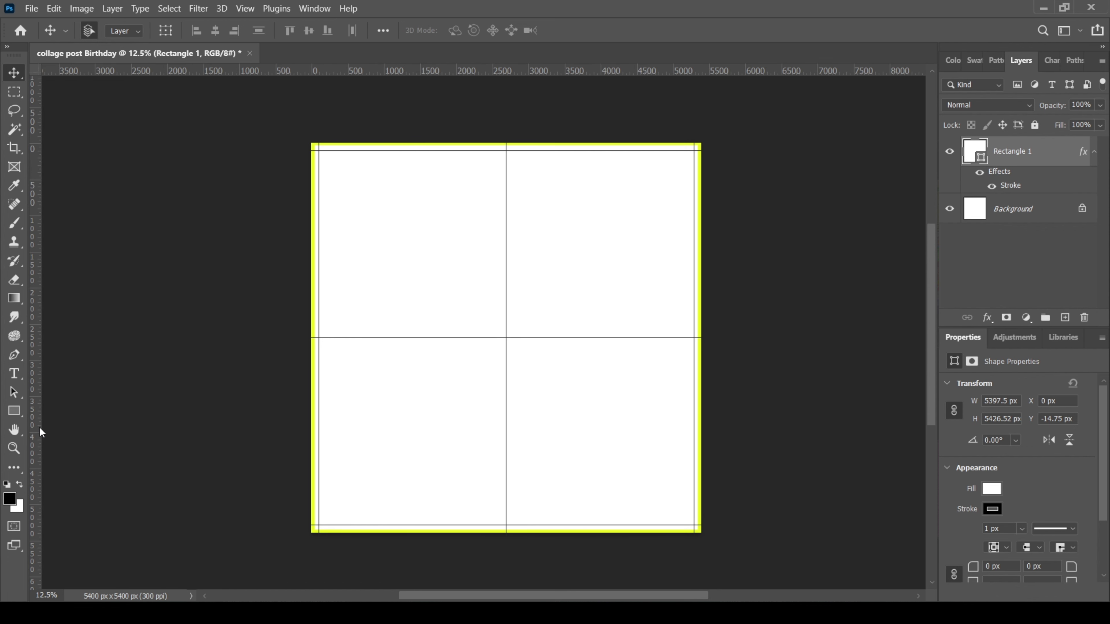
Draw a circle about 2818 px in diameter centred on the guide intersection and fill it with black
right_click(9, 413)
click(109, 420)
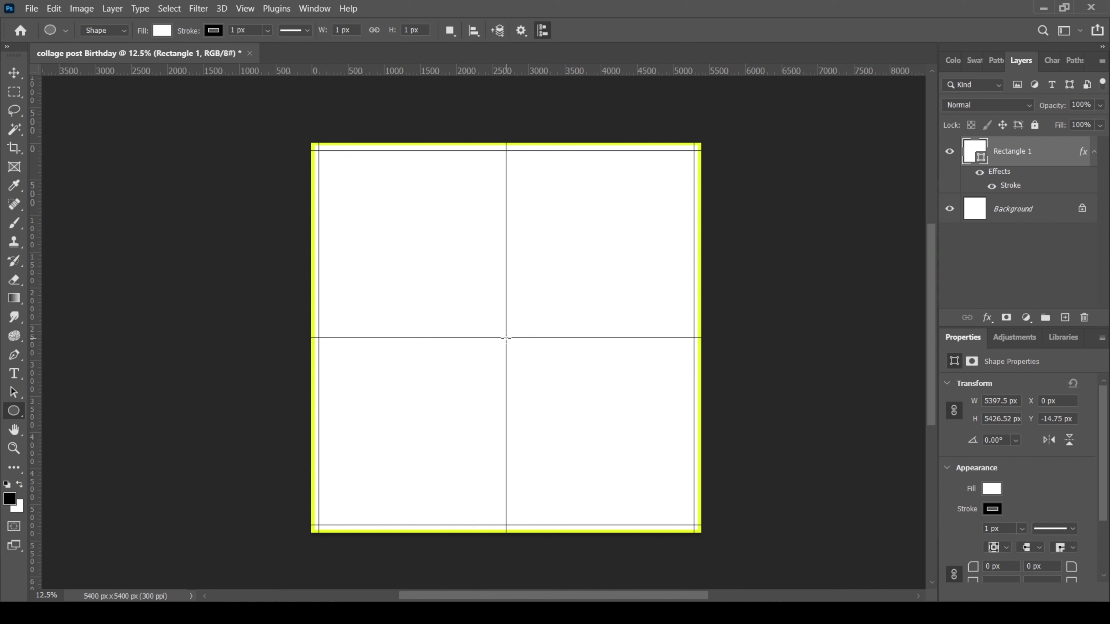
drag(506, 337, 609, 492)
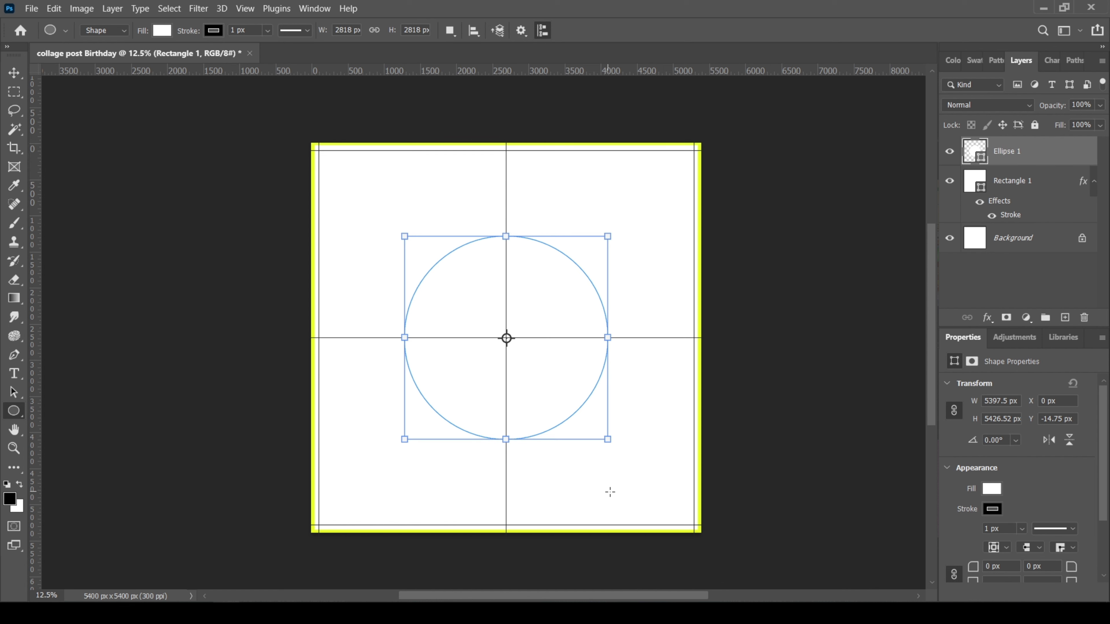
key(alt+BackSpace)
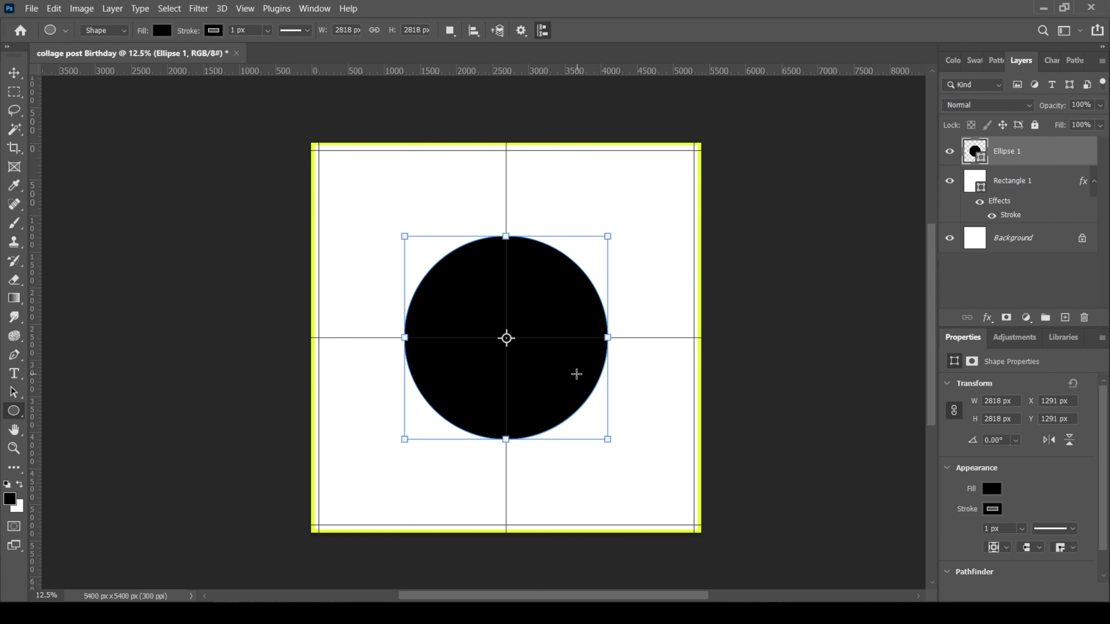
key(Return)
key(v)
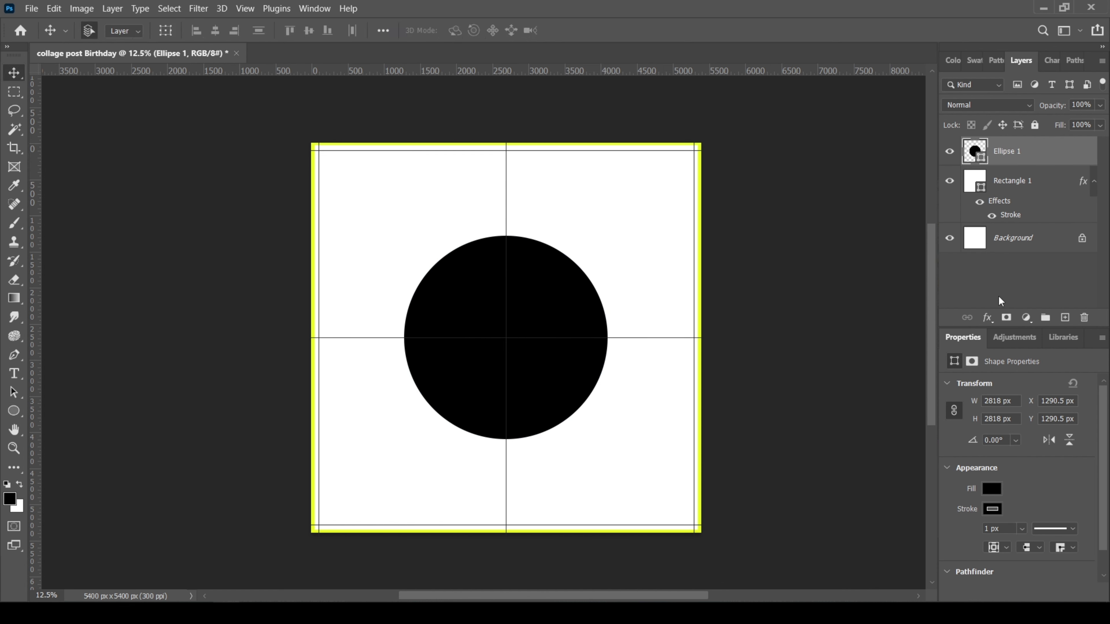
Give the circle a 25 px inside stroke in turquoise 37f6ef
click(987, 317)
click(1022, 367)
click(791, 240)
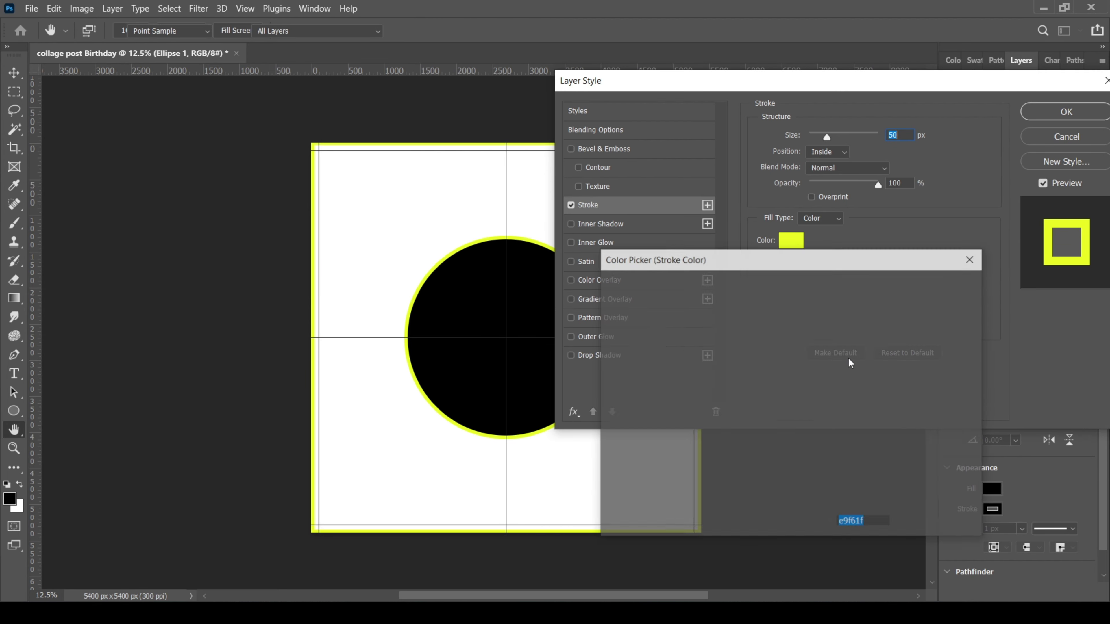
drag(807, 399, 807, 385)
mouse_move(762, 328)
mouse_down()
mouse_move(755, 334)
mouse_move(747, 301)
mouse_up()
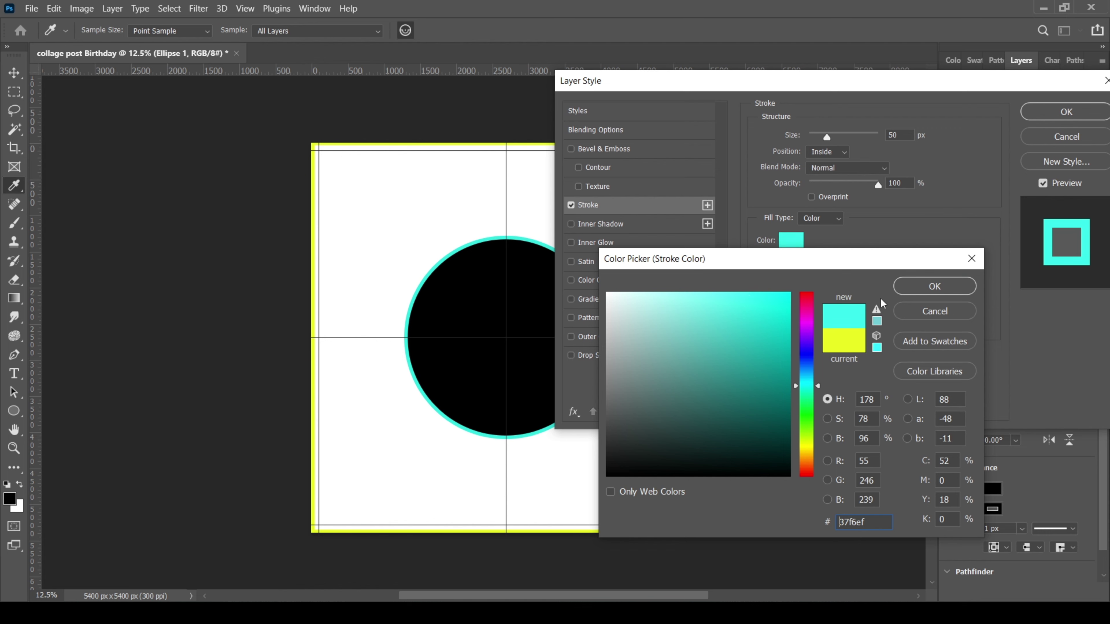
click(918, 286)
text(2)
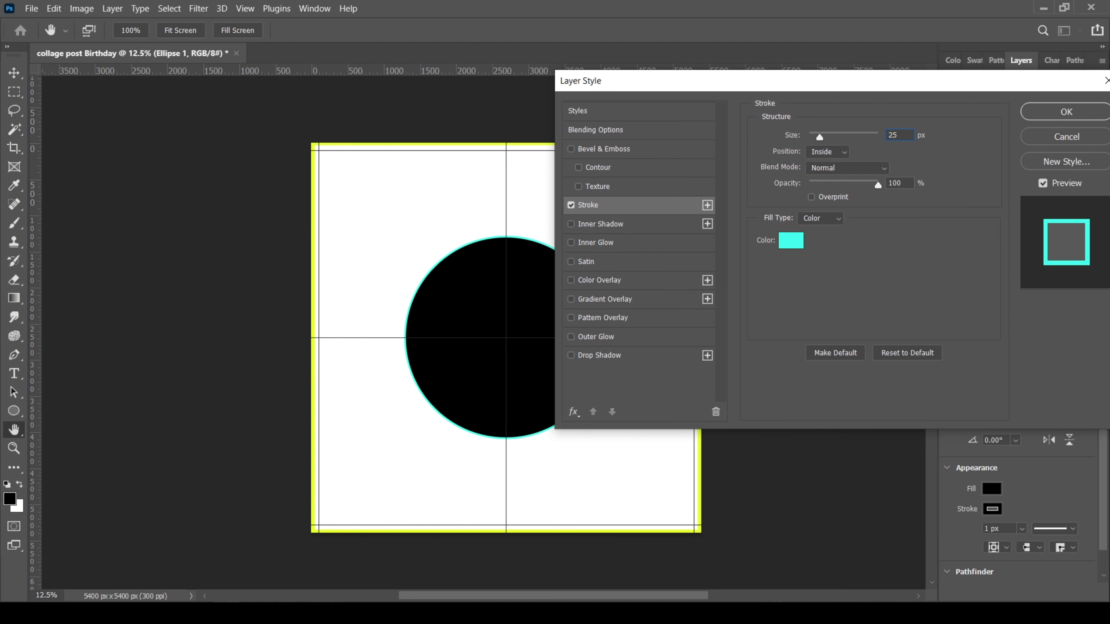
key(Return)
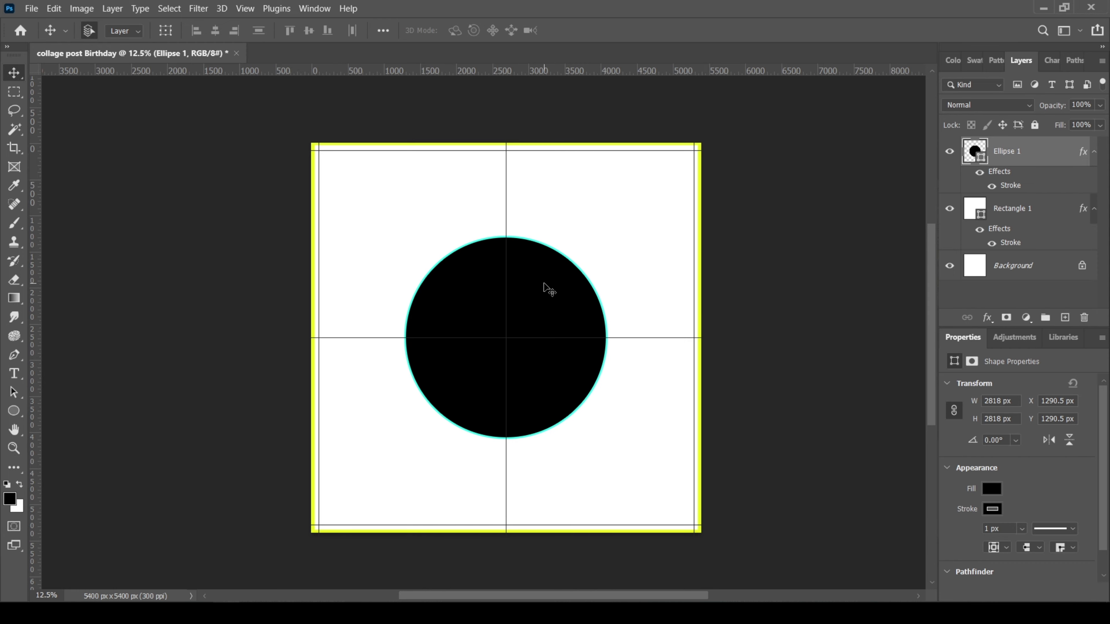
Open the happy-birthday-wallpaper cake image and bring it into the collage post Birthday document over the circle
key(ctrl+o)
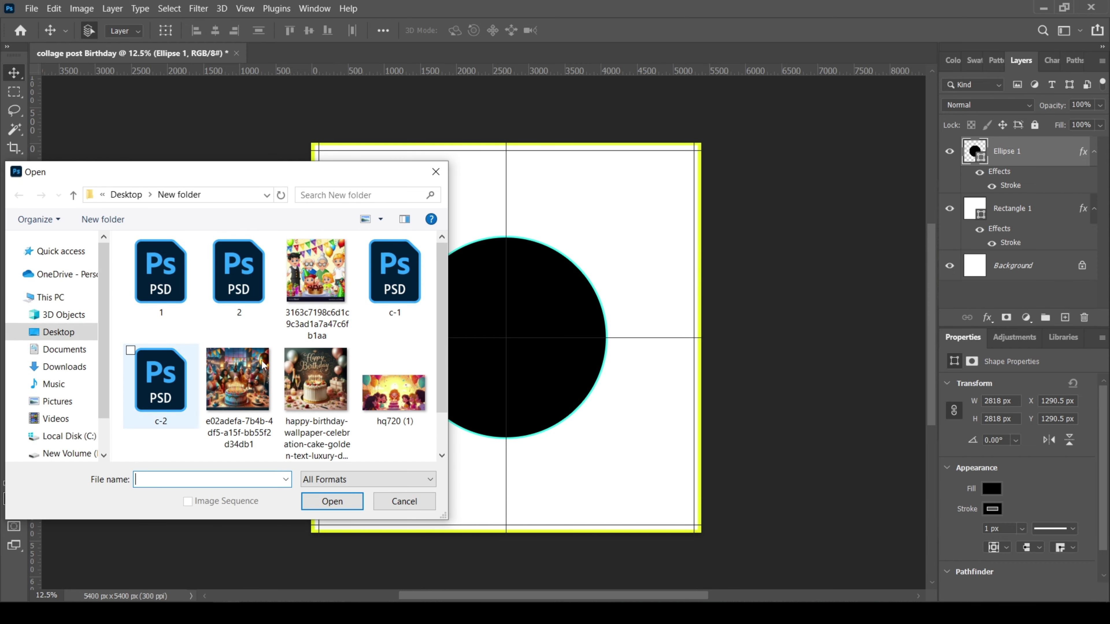
key(Escape)
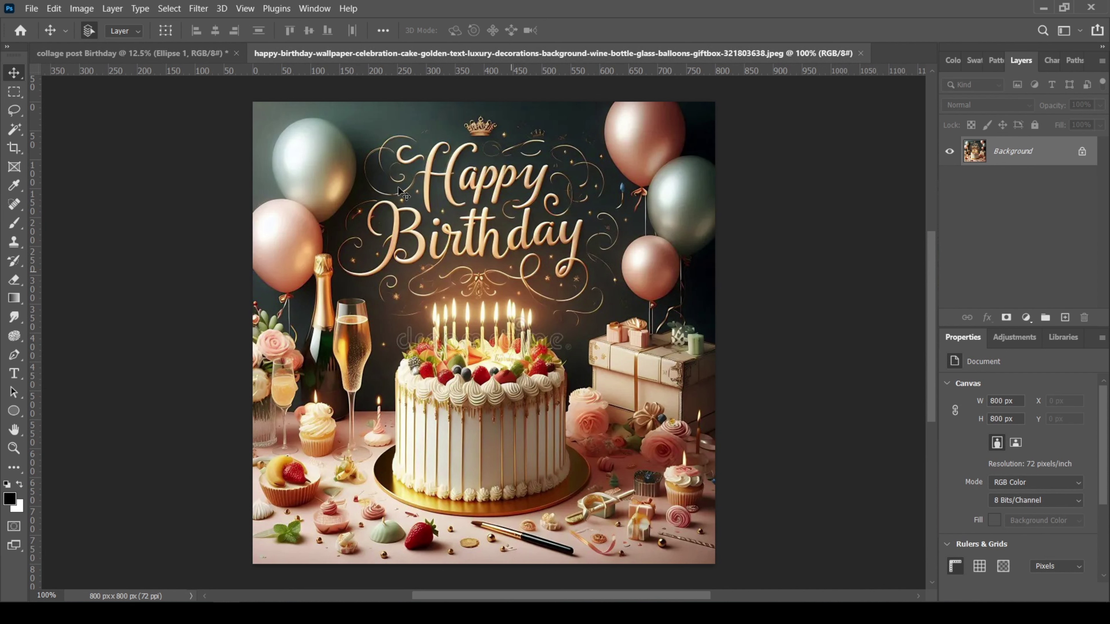
drag(402, 192, 526, 310)
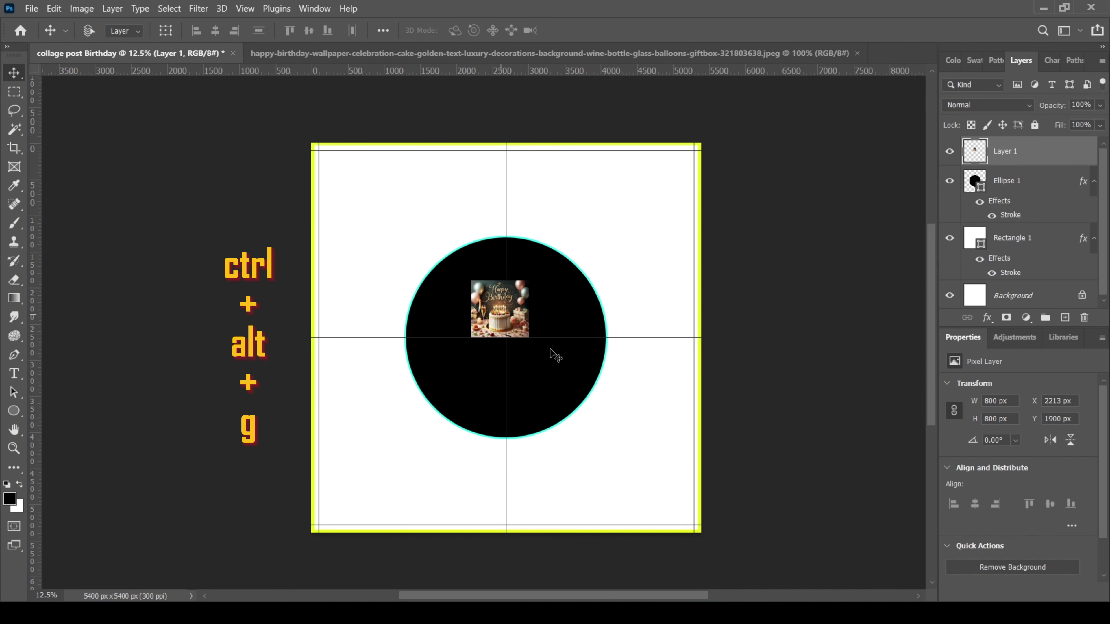
Scale the cake image to 314% and centre it over the circle
key(ctrl+t)
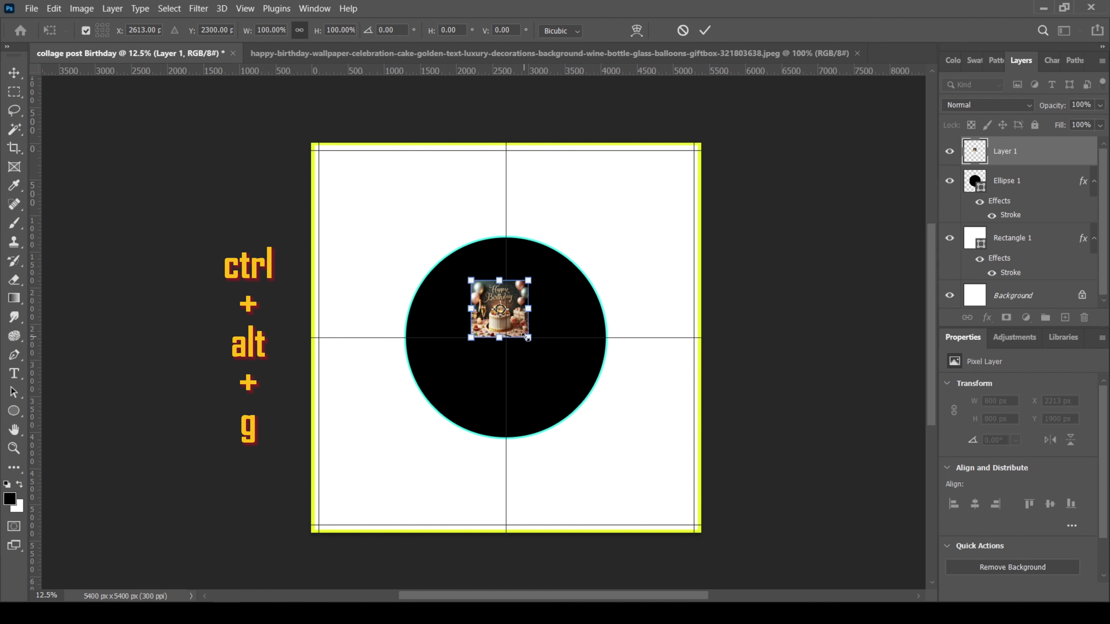
drag(528, 337, 590, 398)
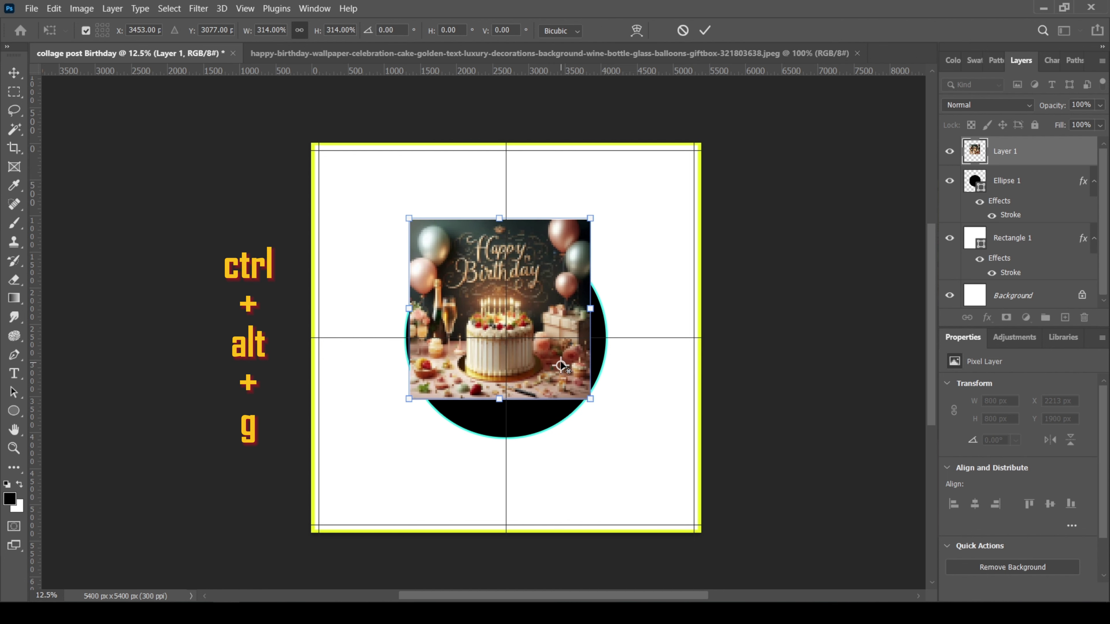
drag(554, 350, 560, 384)
key(Return)
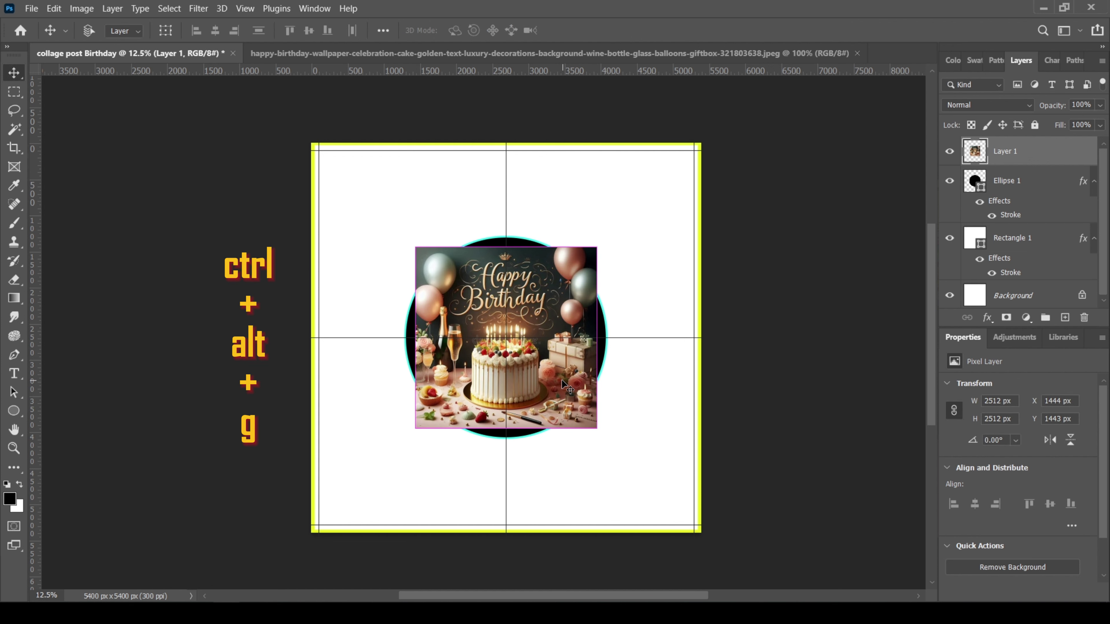
Clip the cake image to the circle and enlarge it to about 2960 px so it fills the shape
key(ctrl+alt+g)
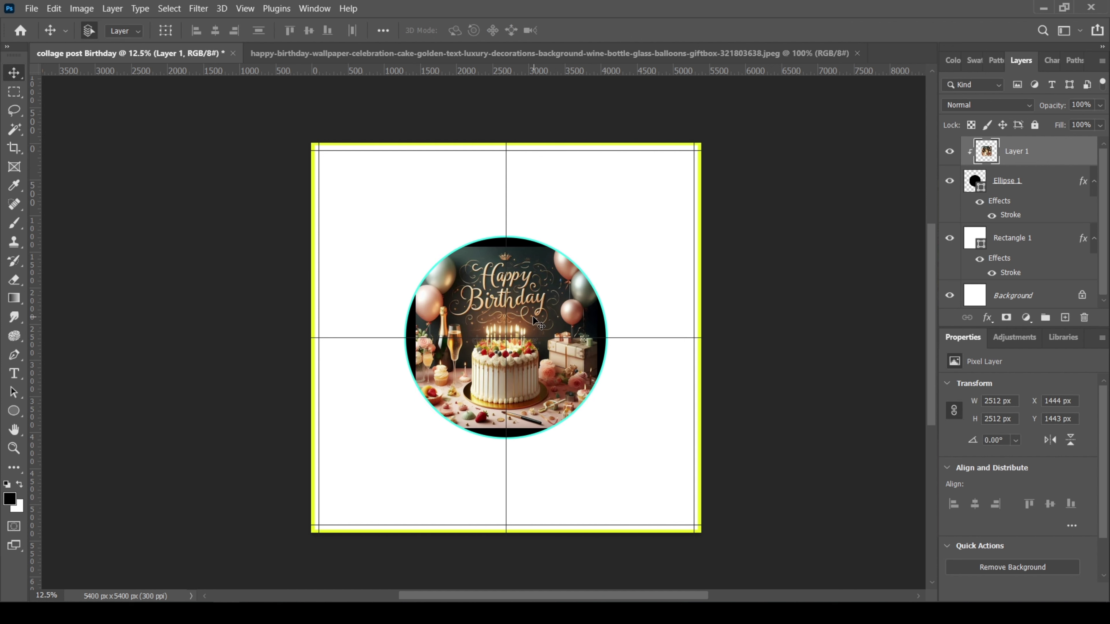
key(ctrl+t)
drag(597, 428, 608, 446)
key(Return)
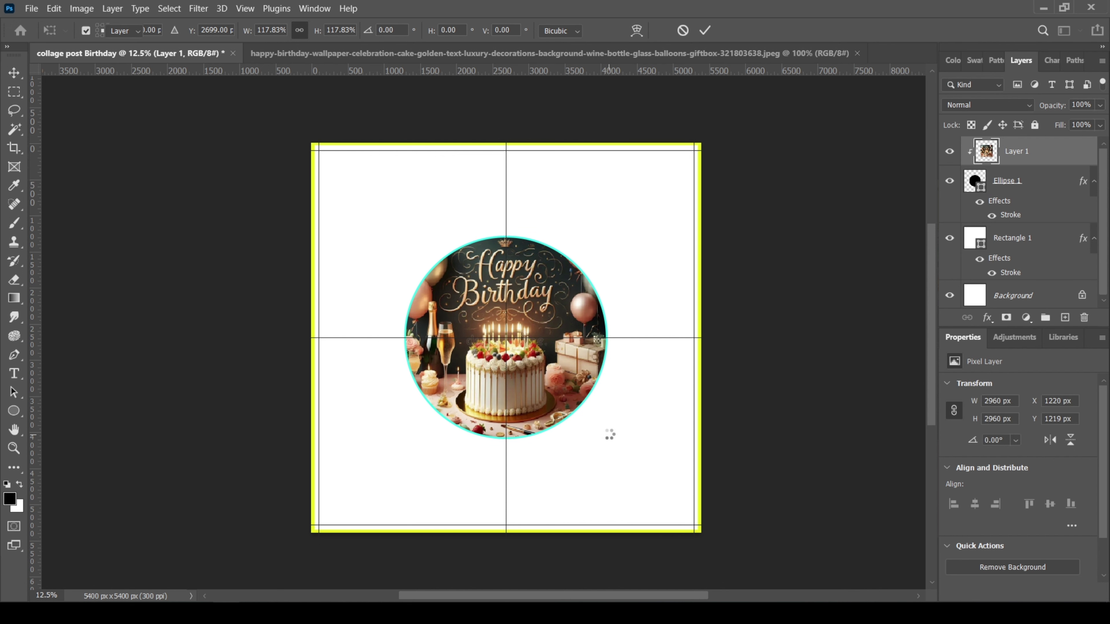
Draw a black rectangle about 1402 by 1452 px in the canvas's upper-left corner, starting at the margin guides
right_click(8, 415)
click(32, 413)
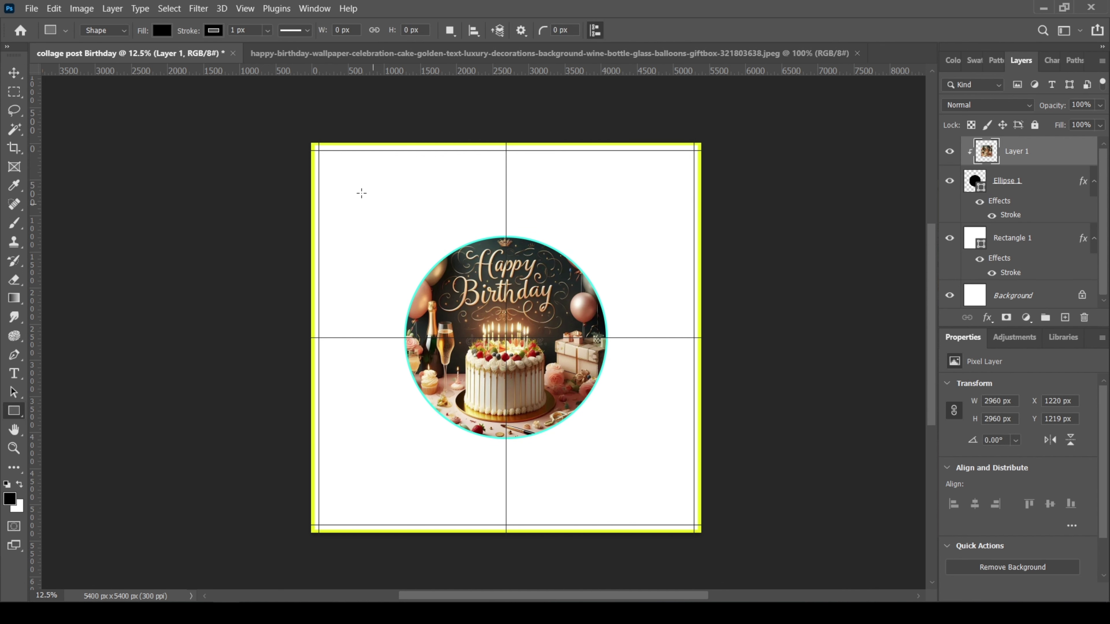
drag(320, 150, 420, 255)
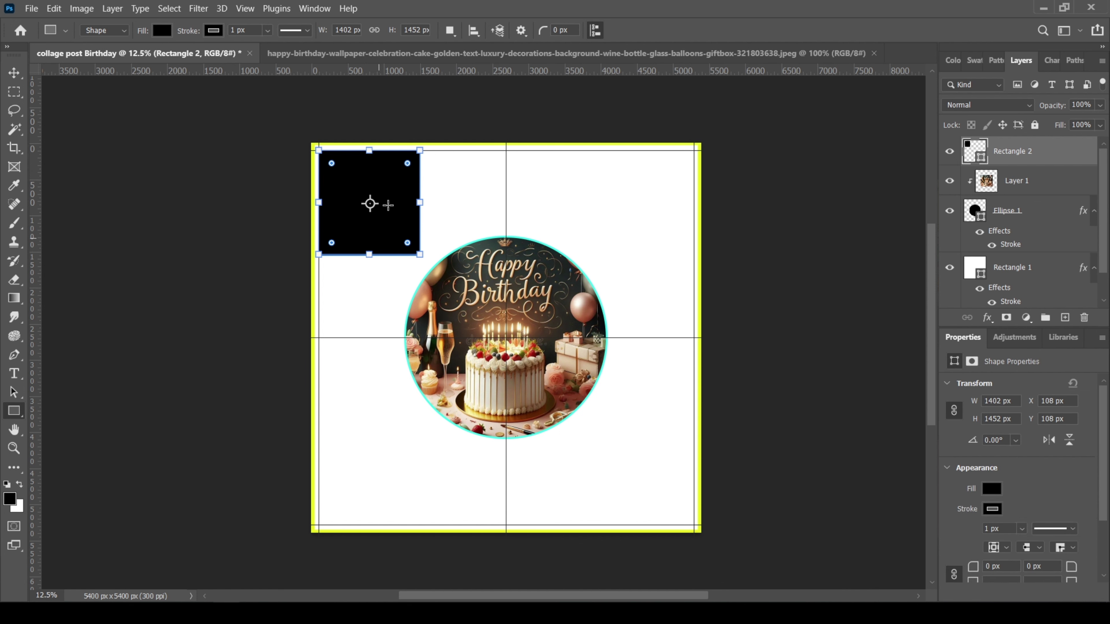
key(Return)
key(v)
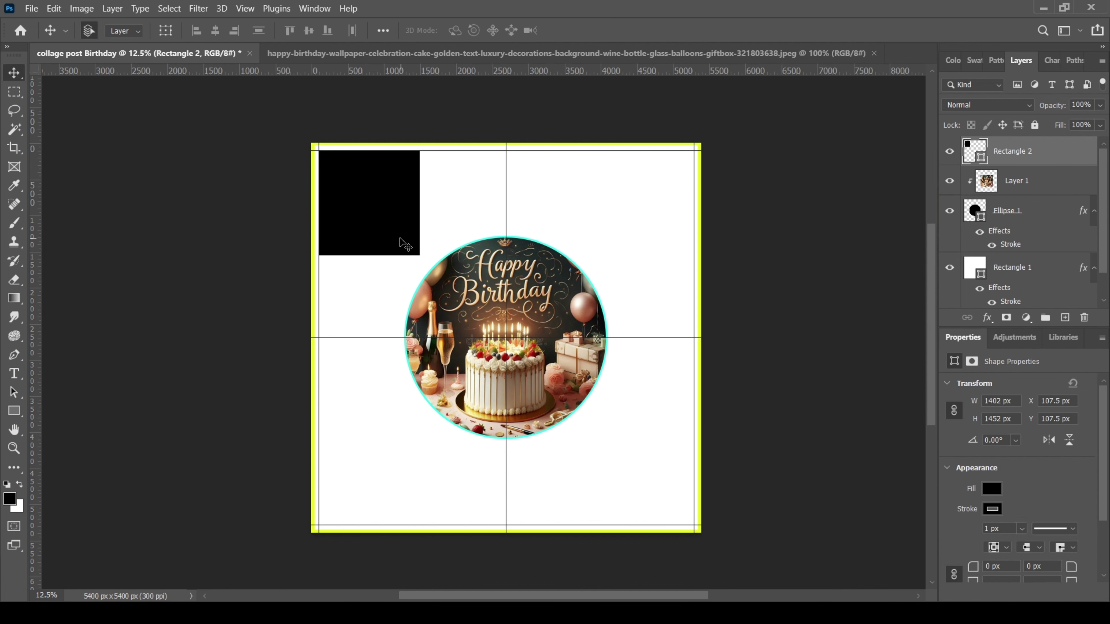
Give the corner rectangle a 25 px inside stroke in the same turquoise as the circle
click(987, 323)
click(1019, 367)
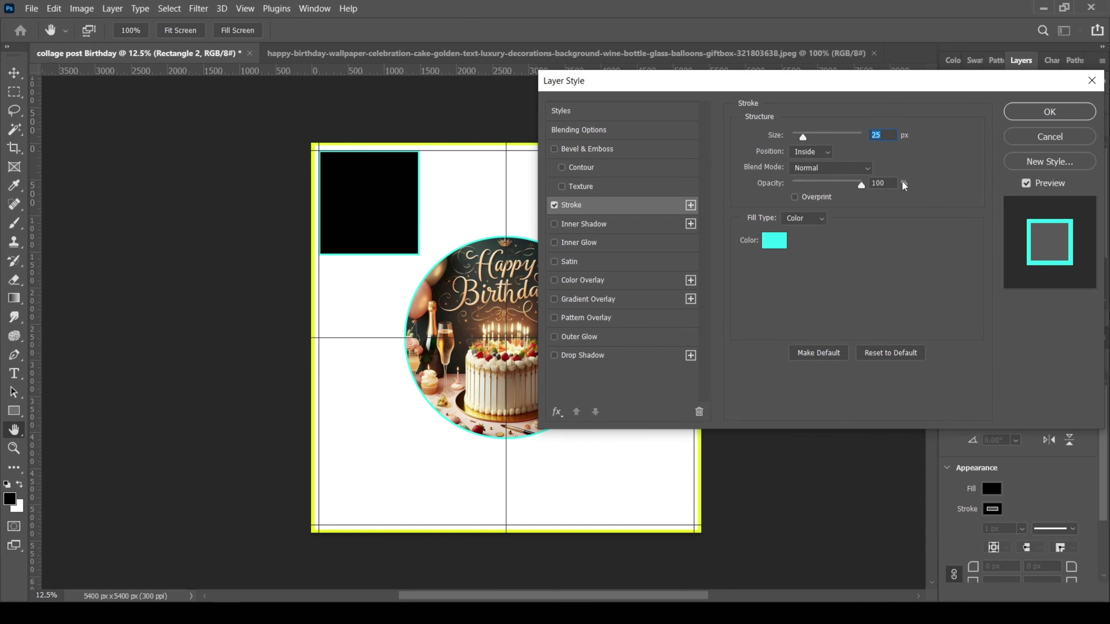
click(1076, 119)
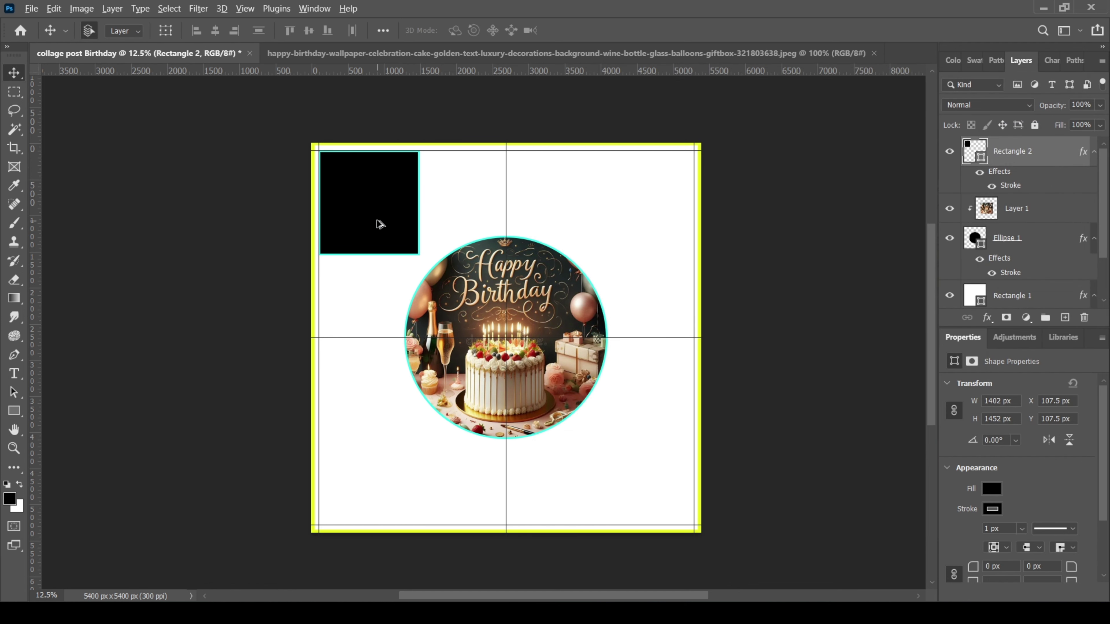
Duplicate the corner rectangle into the other three corners of the canvas, aligned to the margin guides
drag(380, 224, 391, 368)
key(ctrl+z)
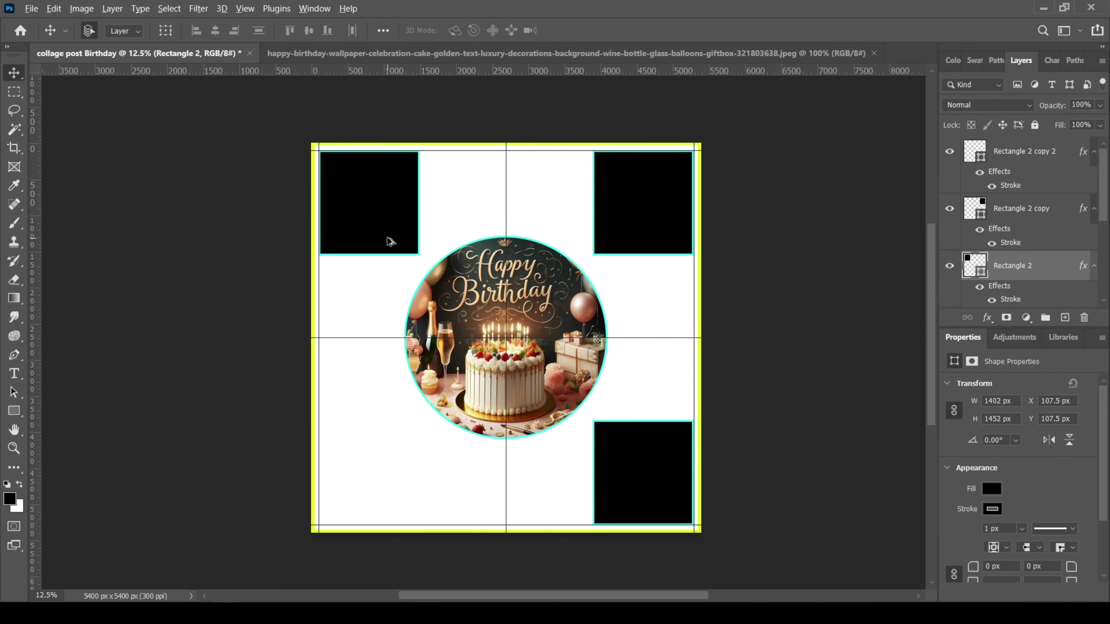
drag(389, 241, 373, 490)
click(630, 258)
Open the e02adefa party image and bring it into the collage over the upper-left rectangle
key(ctrl+o)
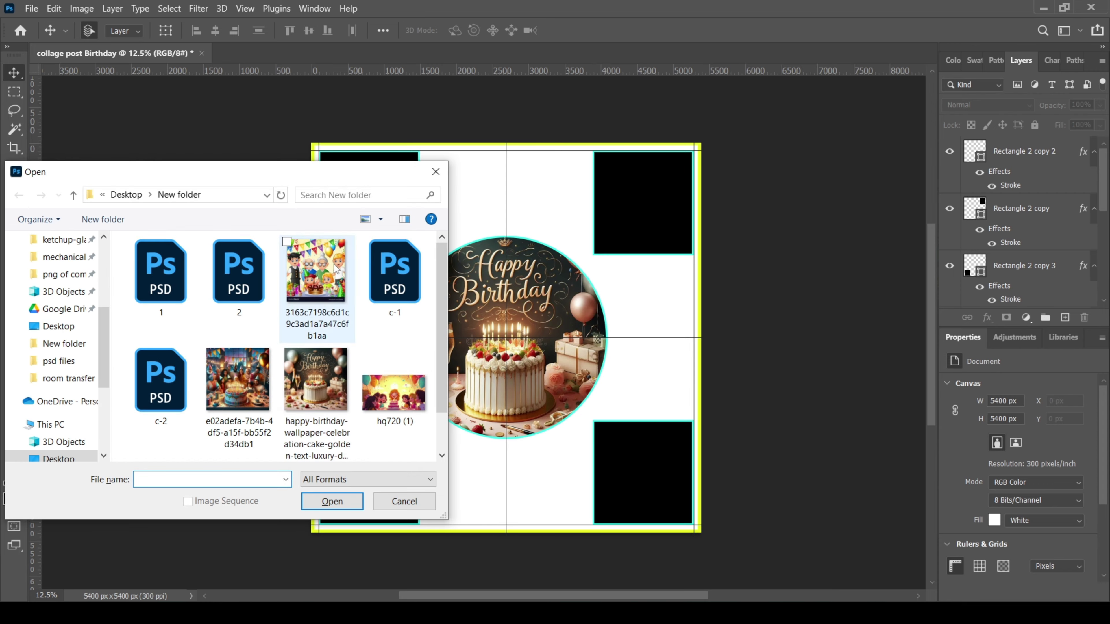
double_click(230, 367)
click(163, 57)
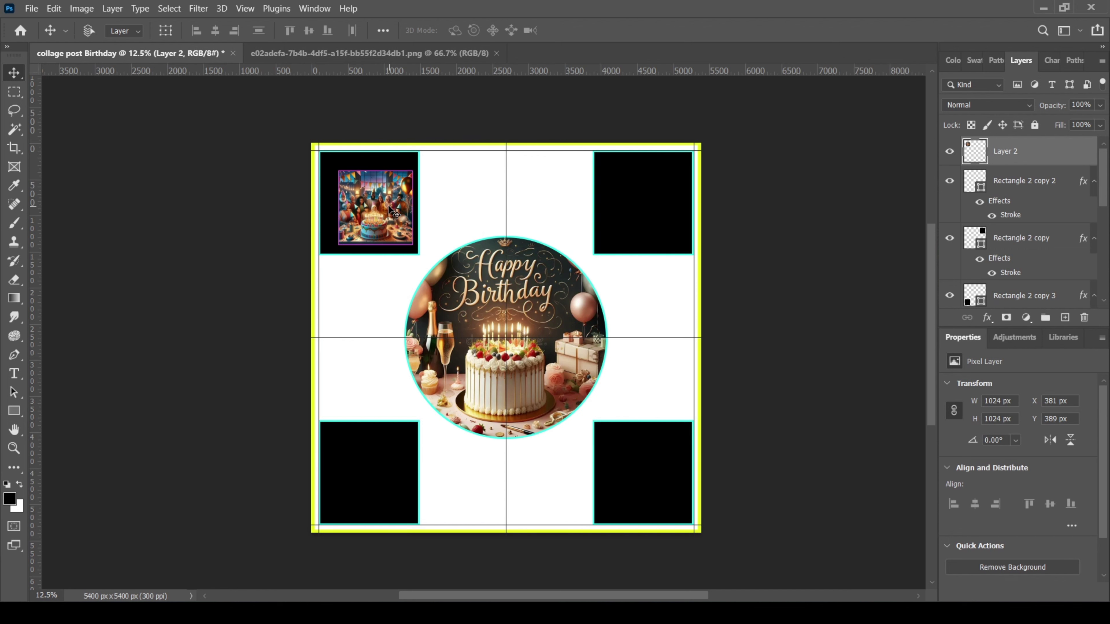
Scale the party image to about 1464 px square and position it to cover the upper-left rectangle
key(ctrl+t)
drag(338, 171, 324, 156)
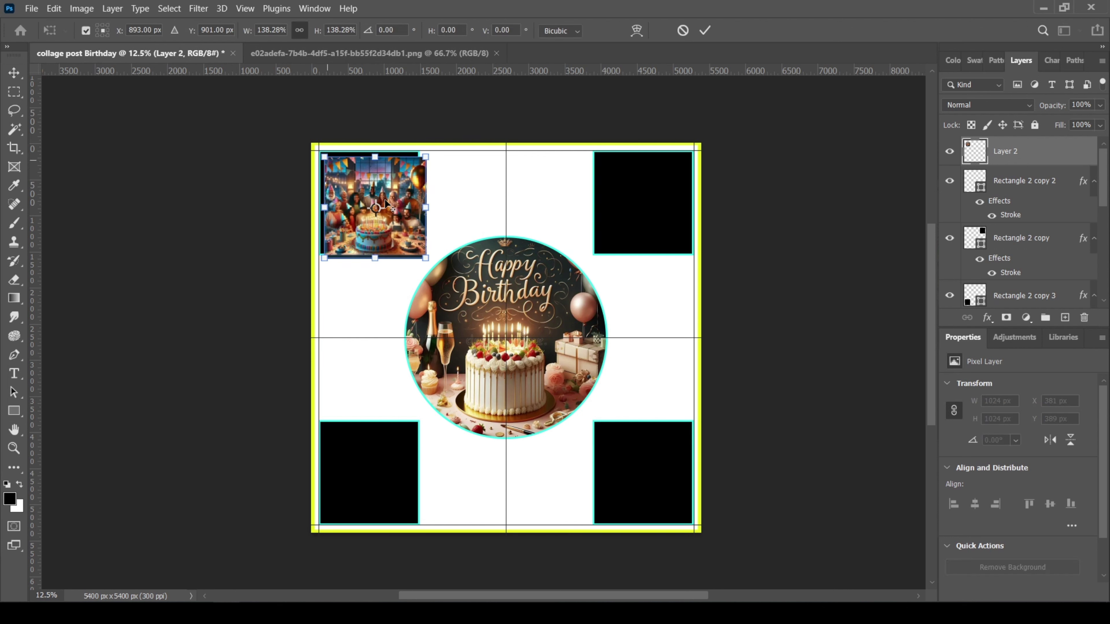
drag(387, 201, 382, 204)
drag(422, 254, 423, 256)
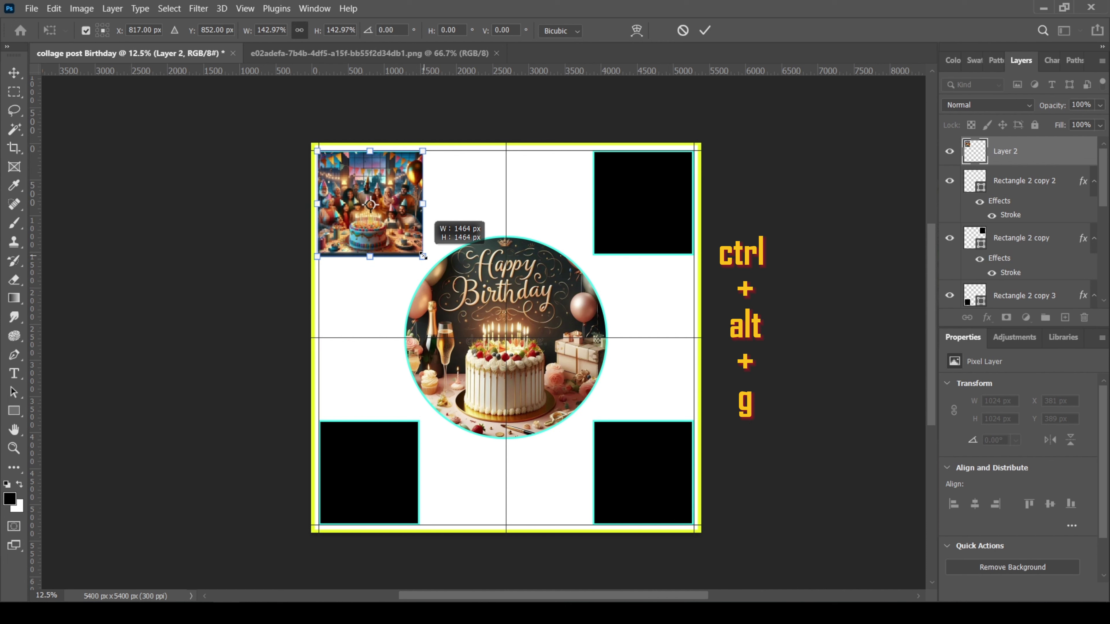
key(Return)
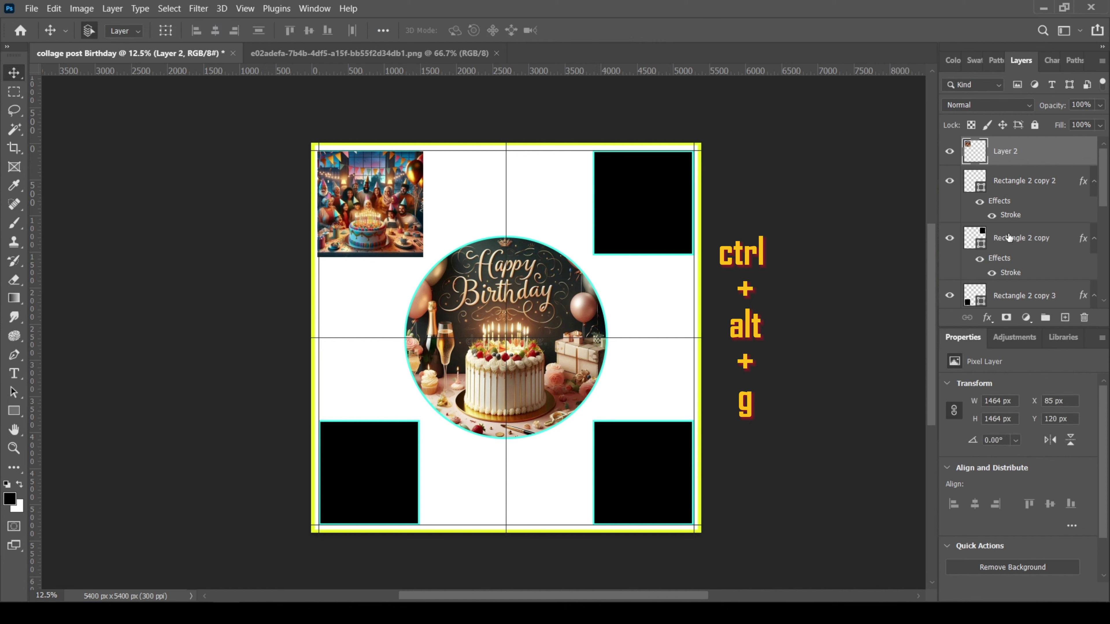
Move the party image's layer directly above the upper-left rectangle's layer and clip it to that rectangle
scroll(1004, 254, down, 3)
click(1015, 233)
scroll(1017, 226, up, 3)
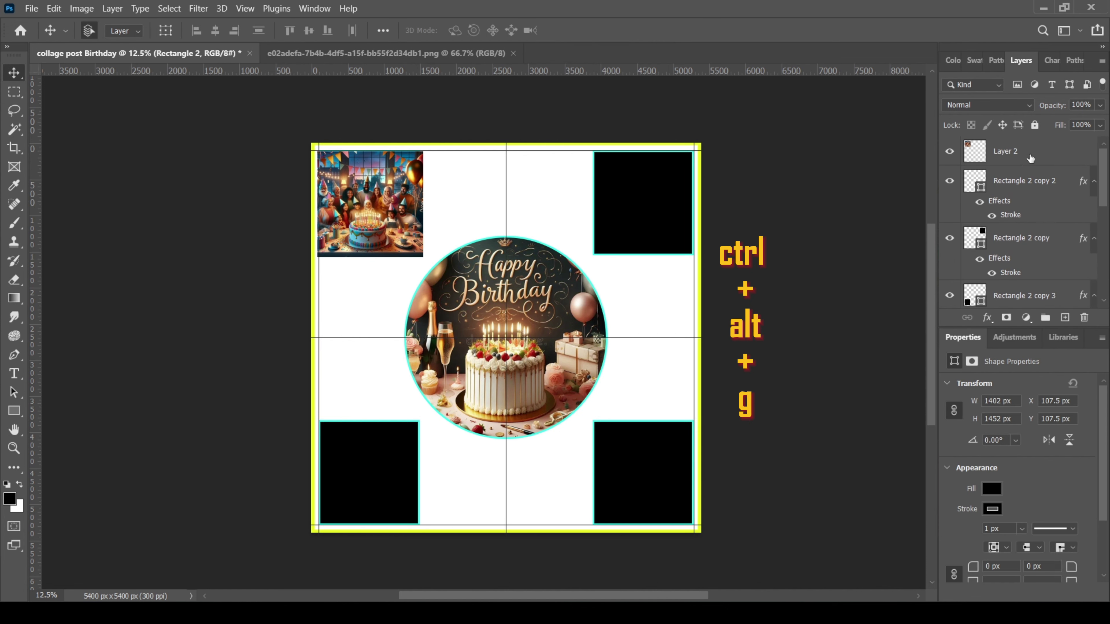
drag(1030, 158, 1040, 261)
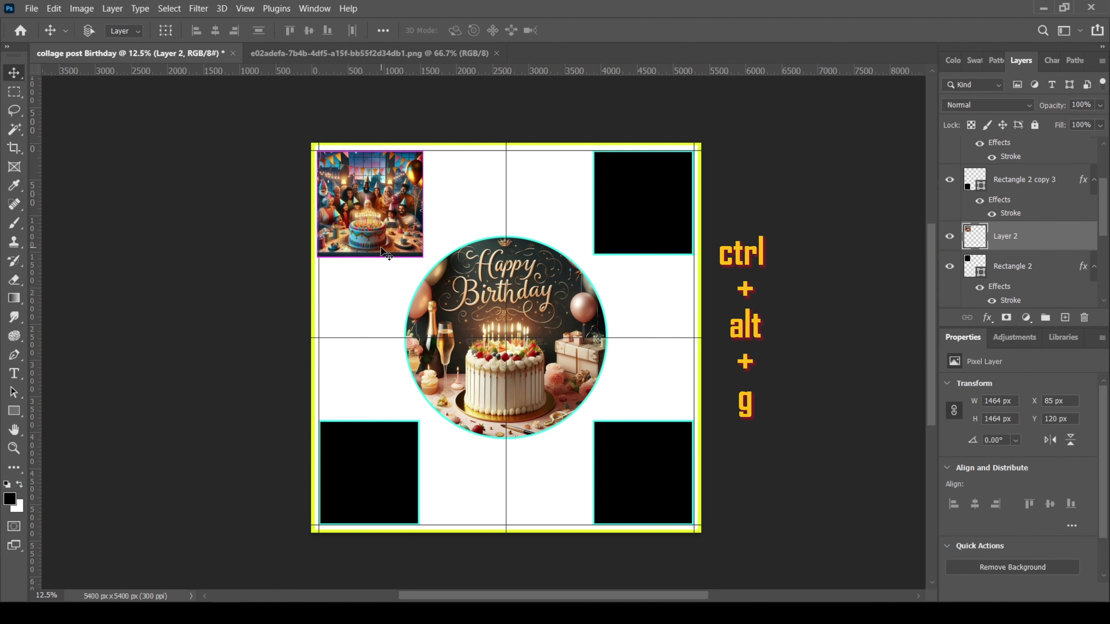
key(ctrl+alt+g)
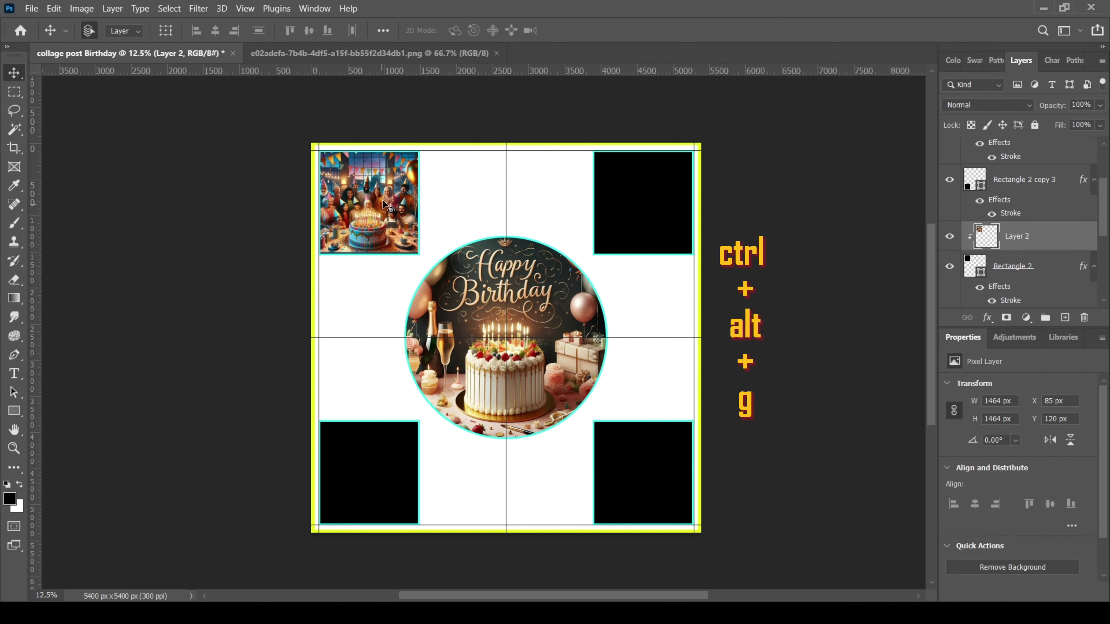
Reposition the clipped party image to about X 77 px, Y 133 px in the upper-left frame and close its source file
mouse_move(383, 205)
mouse_down()
mouse_move(421, 178)
mouse_move(386, 214)
mouse_up()
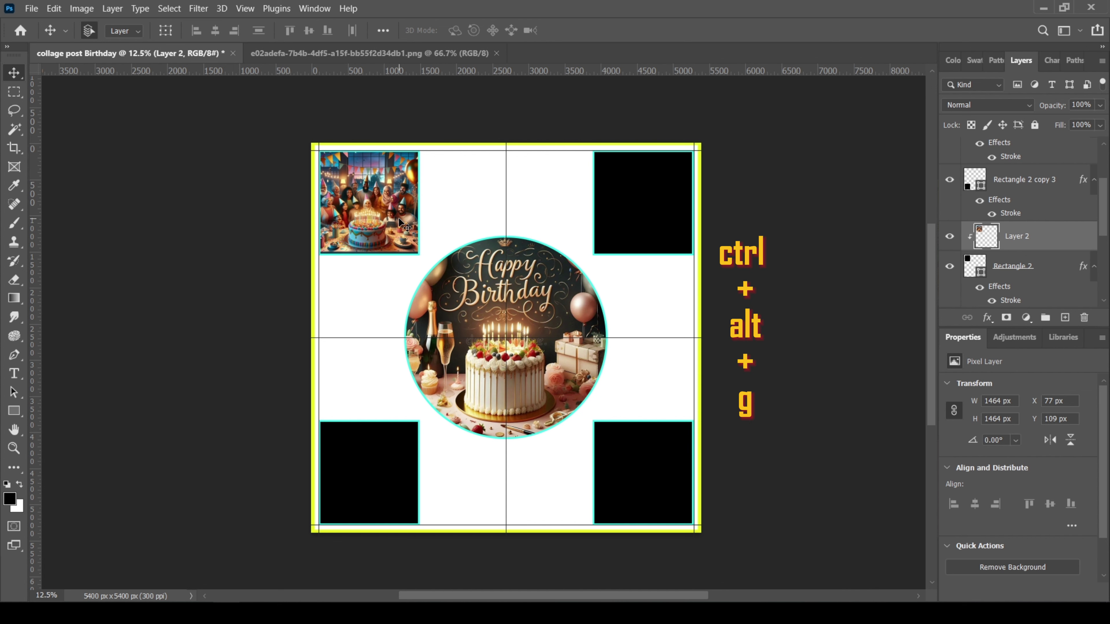
key(Down)
key(Down)
key(Down)
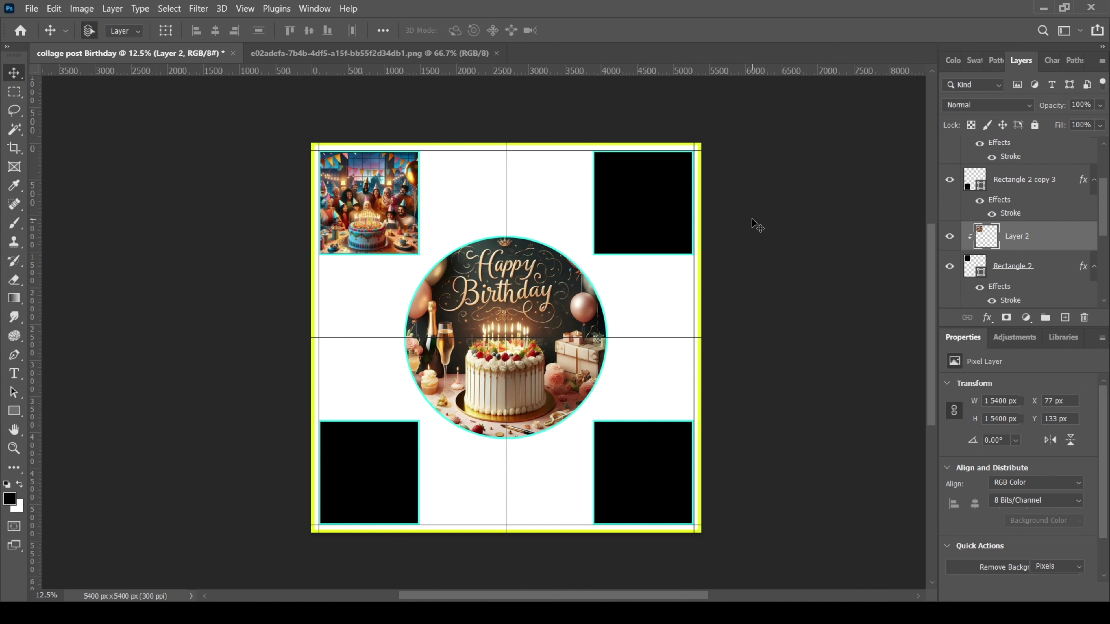
click(496, 53)
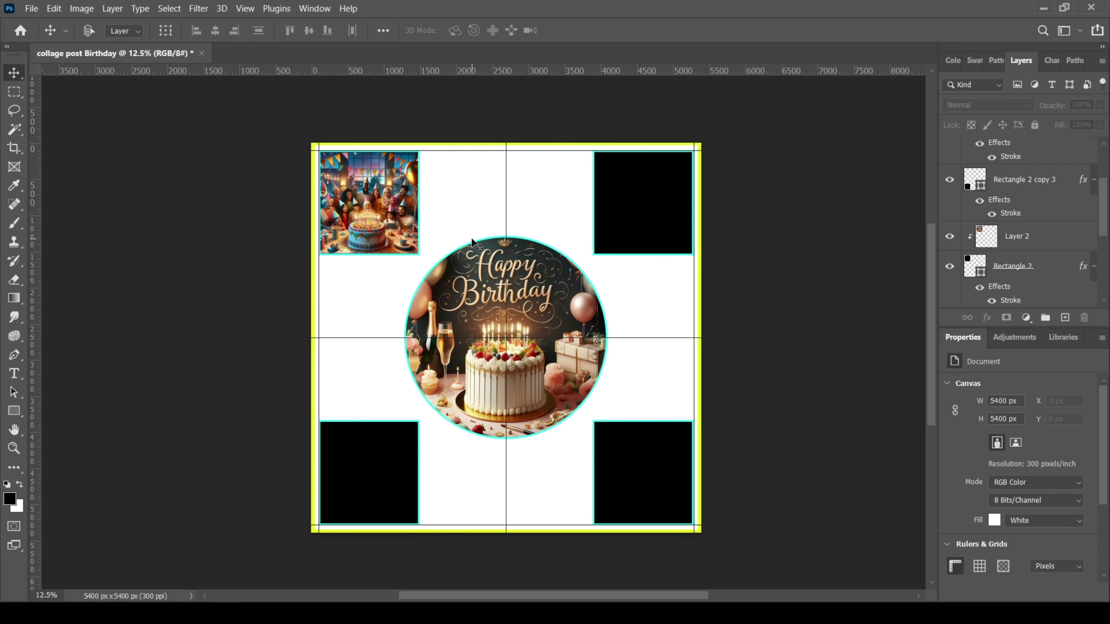
Bring the c-1.psd image into the collage over the upper-right rectangle and clip it to that rectangle
key(ctrl+o)
double_click(395, 273)
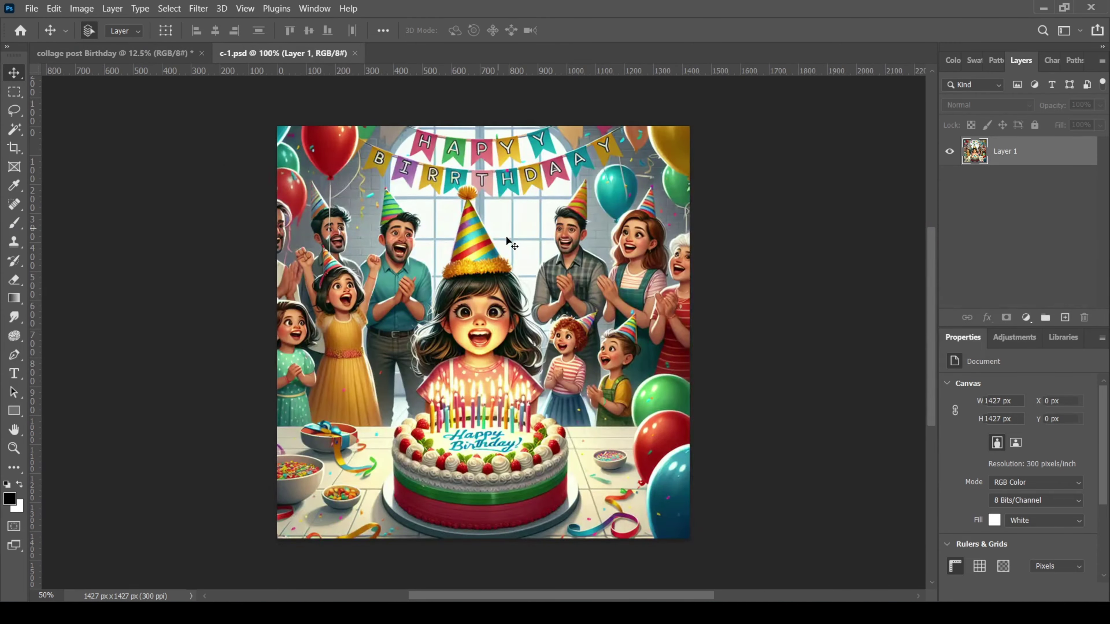
drag(158, 44, 645, 187)
drag(1023, 161, 1039, 224)
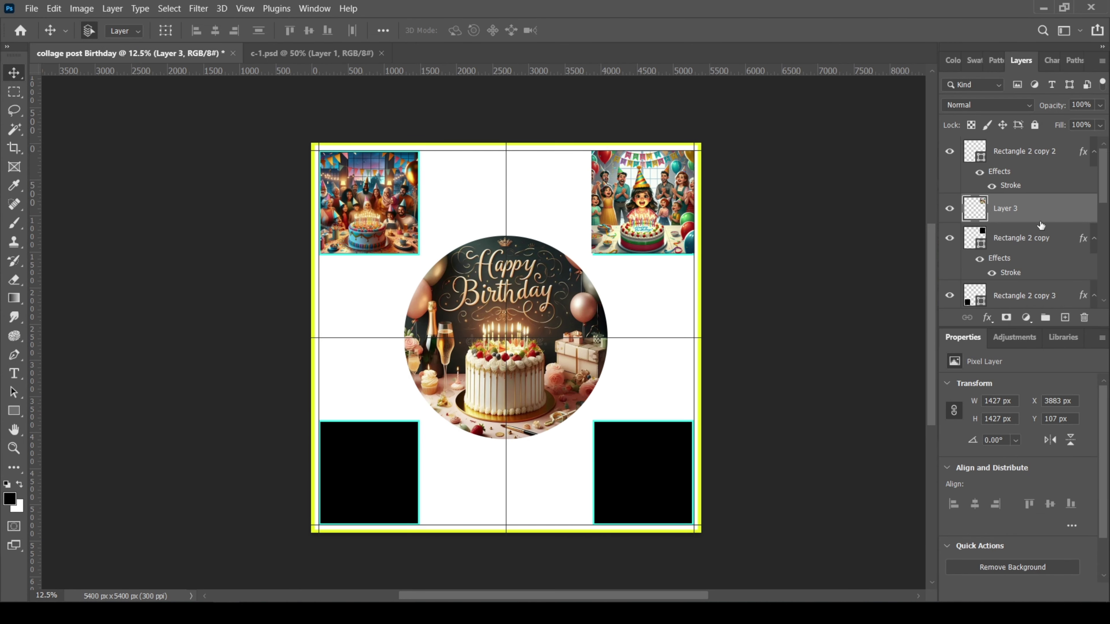
key(ctrl+alt+g)
Scale the clipped upper-right image to about 99.4%, nudge it down slightly and close c-1.psd
key(ctrl+t)
drag(694, 254, 693, 253)
key(Down)
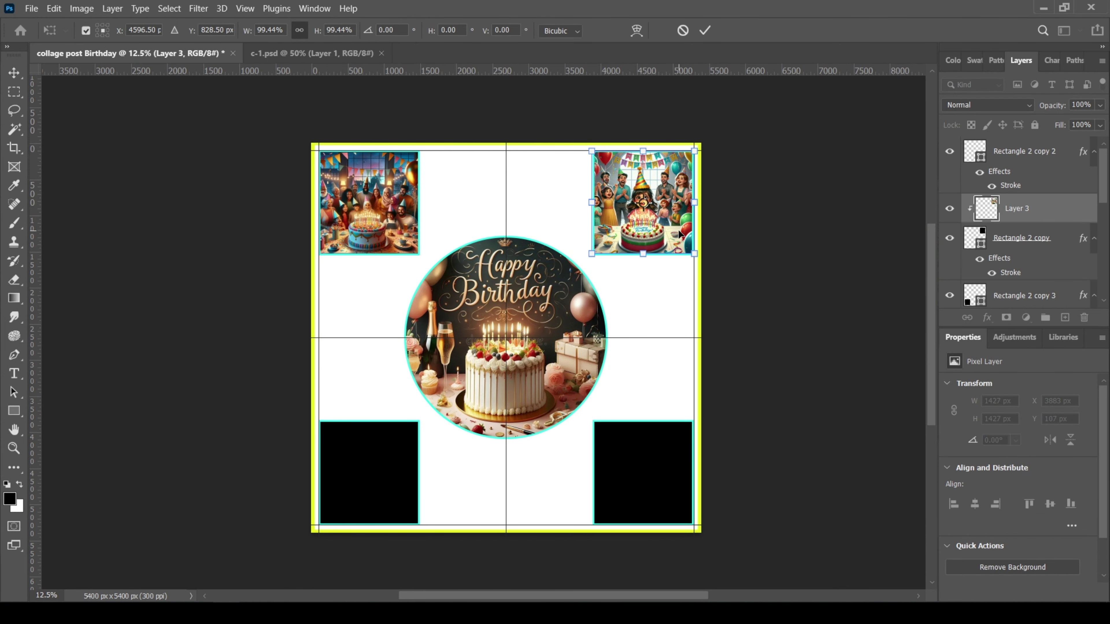
key(Return)
click(382, 54)
Bring the 3163c7198c6d1c9c3ad1a7a47c6fb1aa image into the collage over the lower-right rectangle and scale it to about 175%
key(ctrl+o)
double_click(239, 372)
drag(581, 337, 610, 436)
key(ctrl+t)
drag(674, 463, 665, 450)
scroll(681, 436, down, 1)
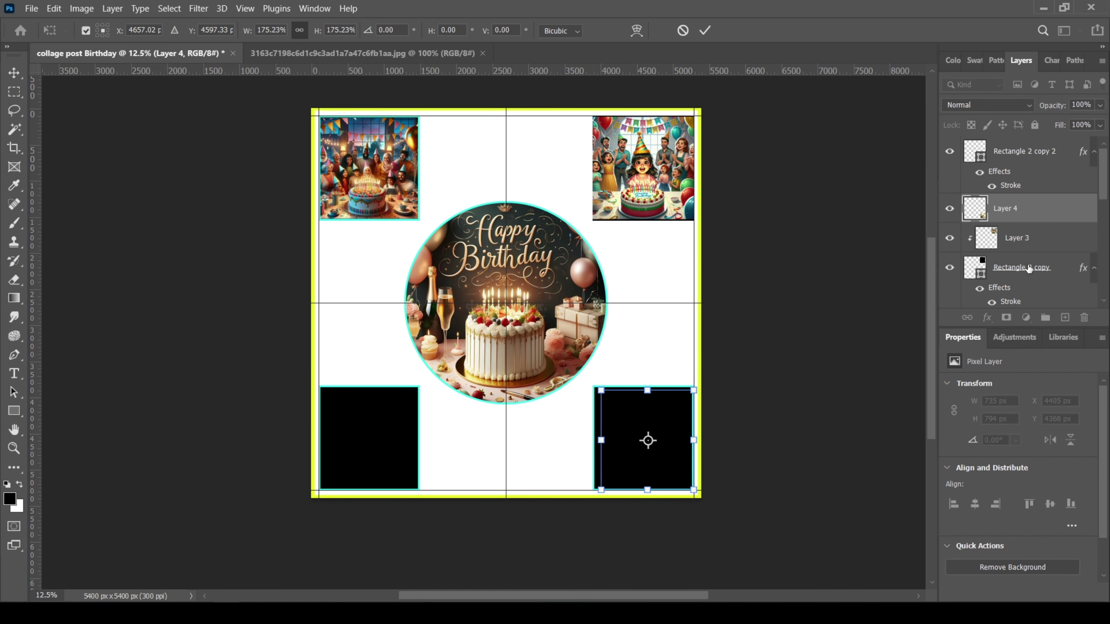
key(Return)
Stack the family image above the lower-right rectangle, resize it to about 1390 × 1501 px and clip it to that rectangle
drag(1018, 208, 1018, 143)
drag(638, 441, 634, 438)
key(ctrl+t)
drag(690, 488, 694, 491)
key(Return)
key(ctrl+alt+g)
Nudge the clipped family image down and stretch its height to about 1548 px to fill the lower-right frame
key(Down)
key(Down)
key(Down)
key(Down)
key(Down)
key(Down)
key(Down)
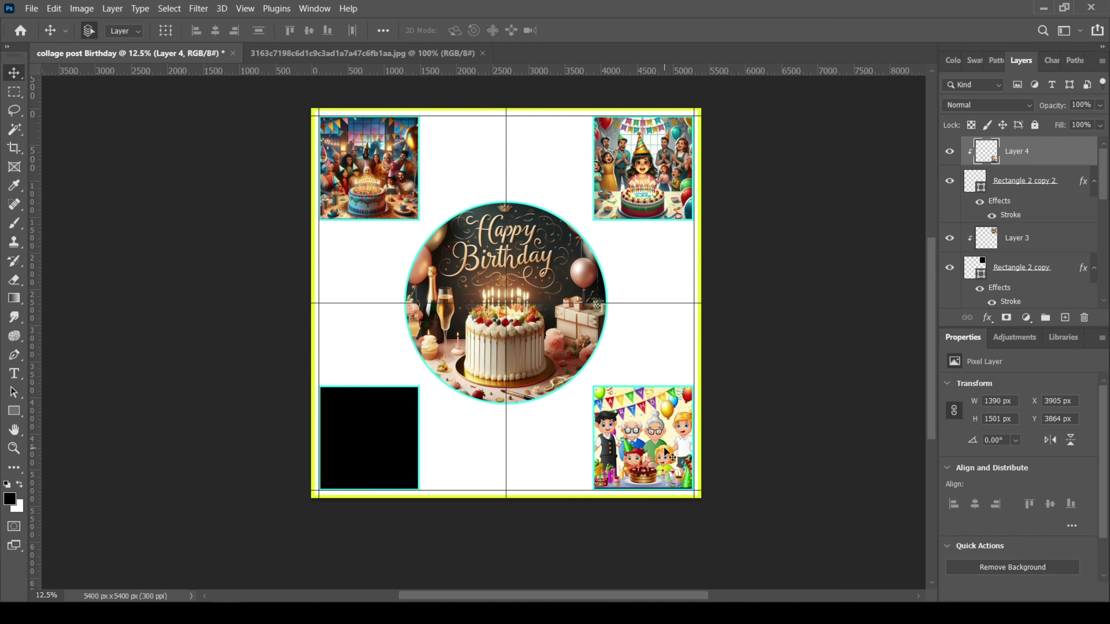
key(ctrl+t)
drag(640, 496, 639, 498)
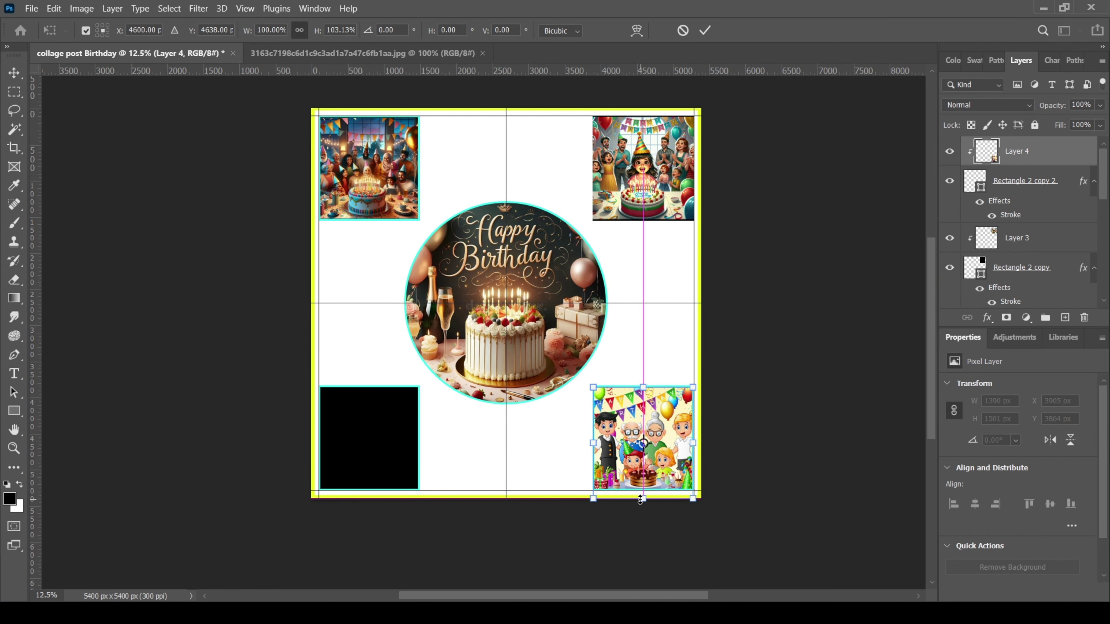
key(Return)
Close the family image's source file, open 1.psd and 2.psd, and return to the collage document
click(482, 52)
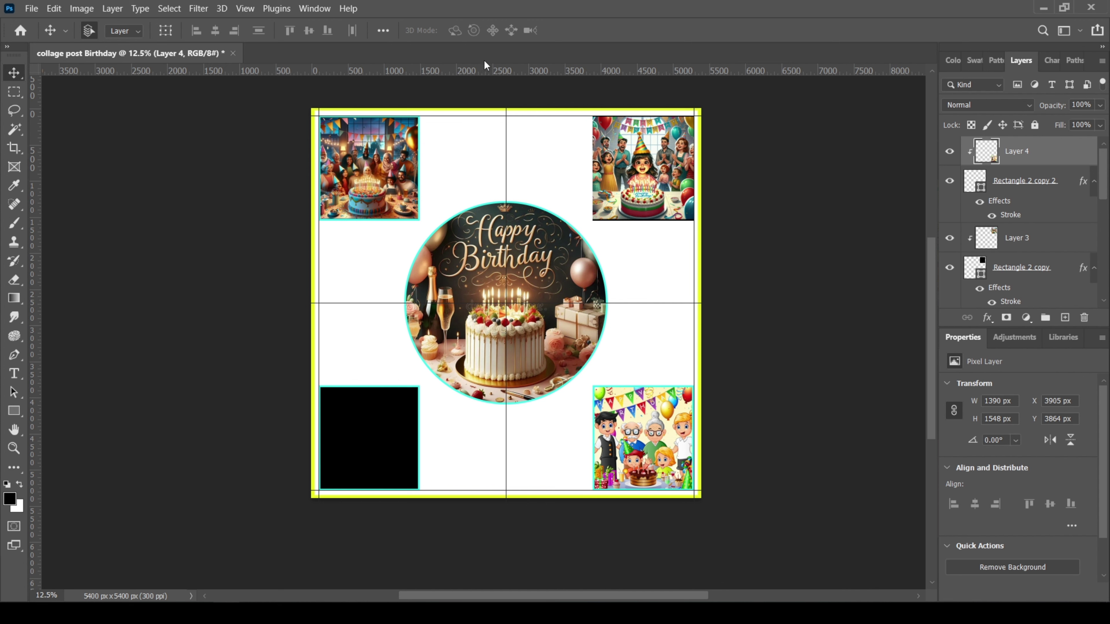
key(ctrl+o)
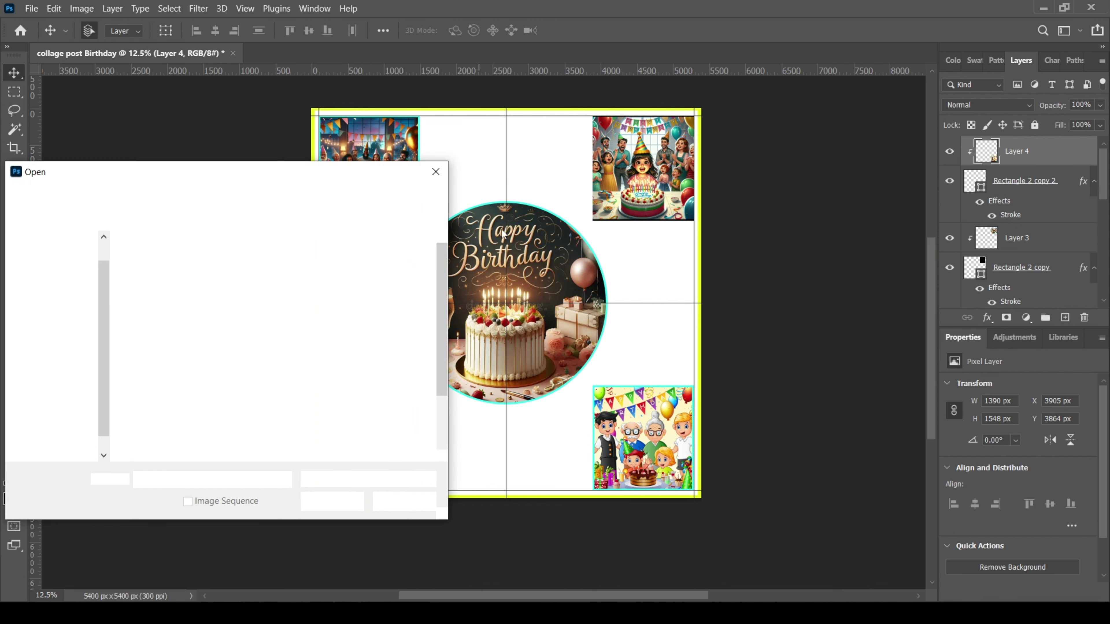
double_click(160, 380)
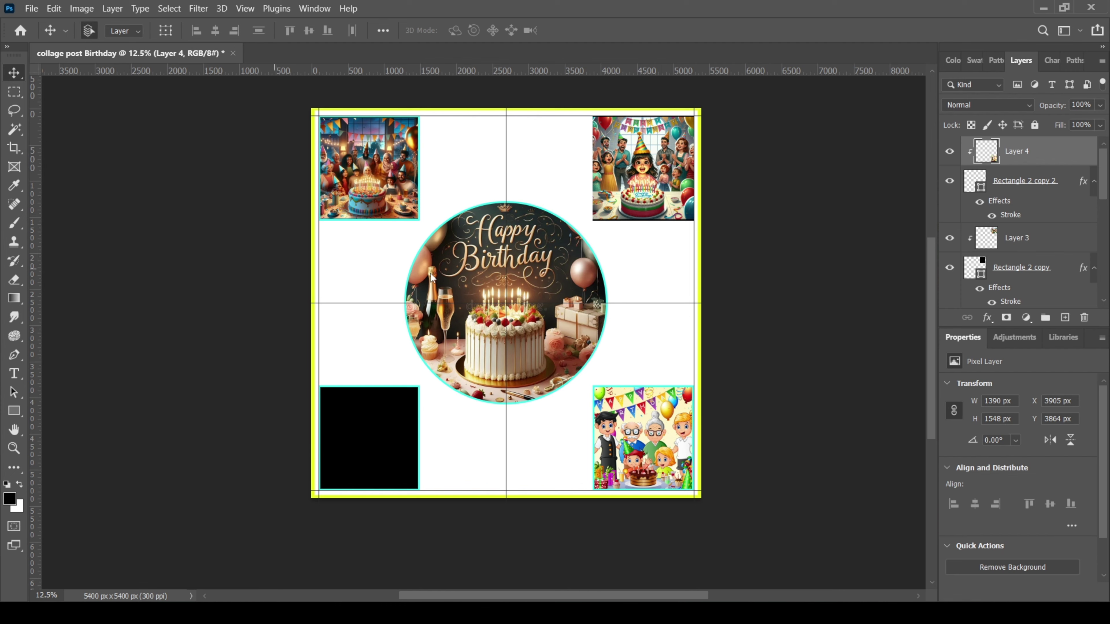
key(ctrl+o)
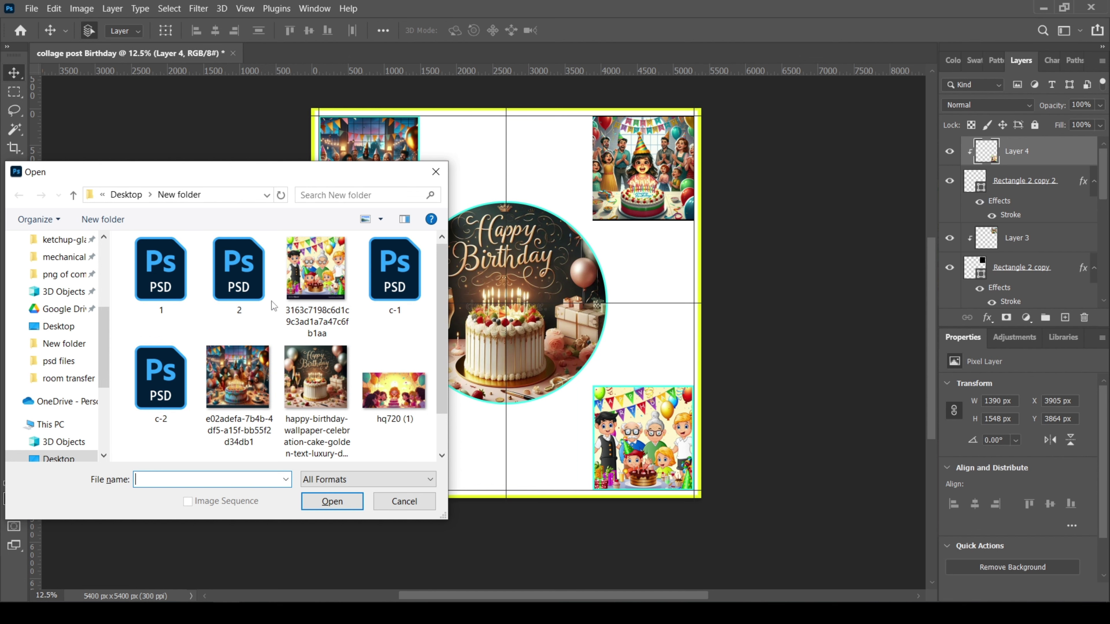
click(224, 301)
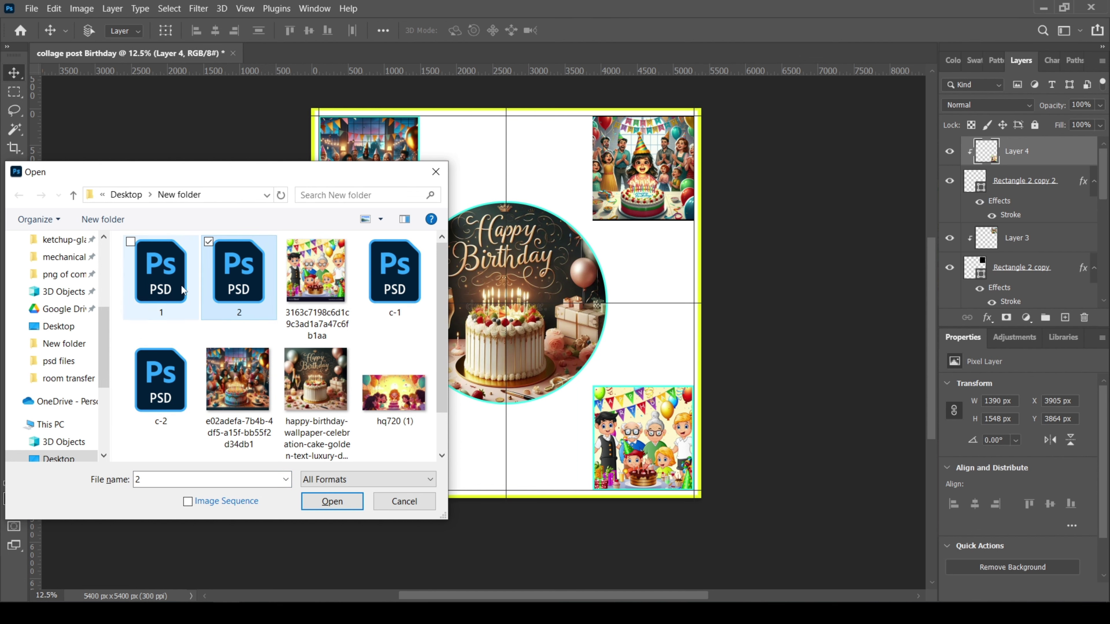
ctrl+click(160, 271)
click(332, 501)
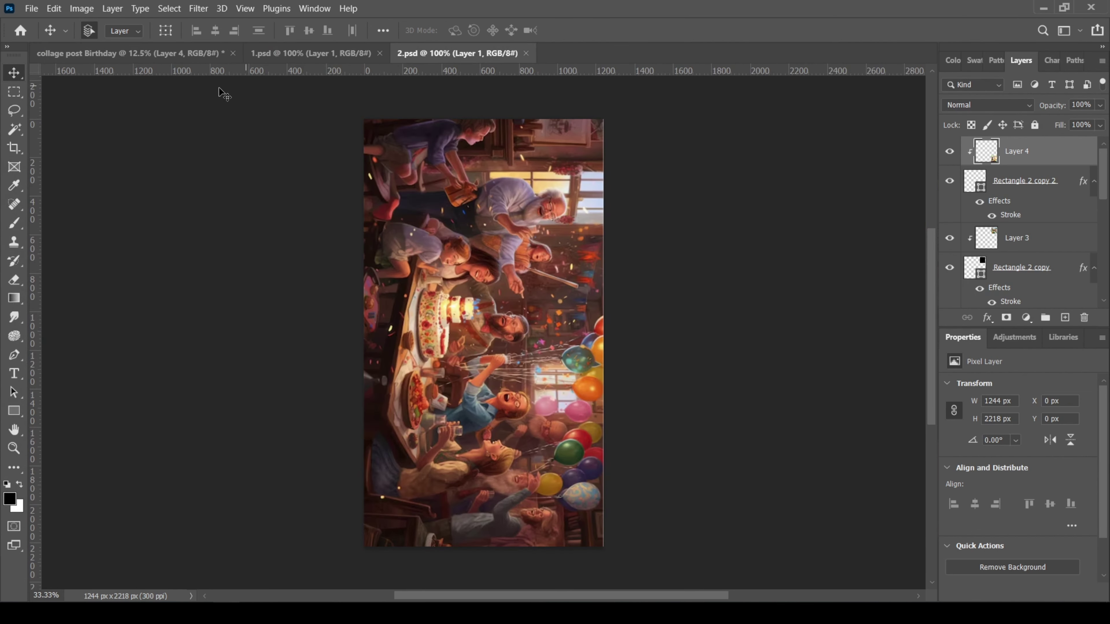
click(201, 54)
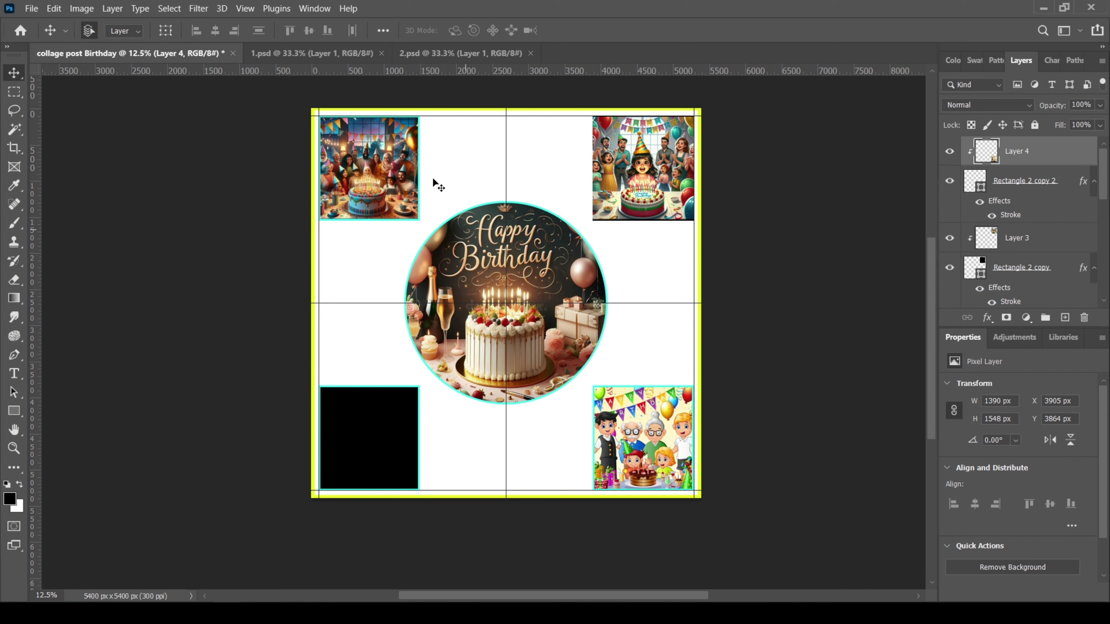
Draw a black rectangle about 2210 × 1444 px between the two upper corner frames and start warping it
click(19, 411)
scroll(438, 128, up, 4)
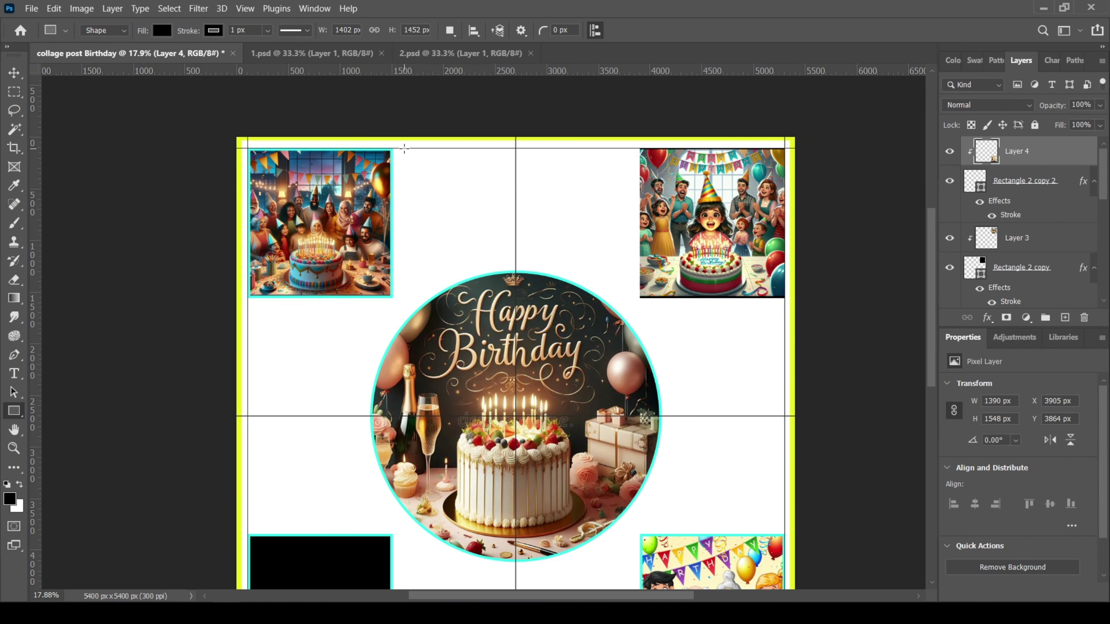
drag(404, 148, 630, 298)
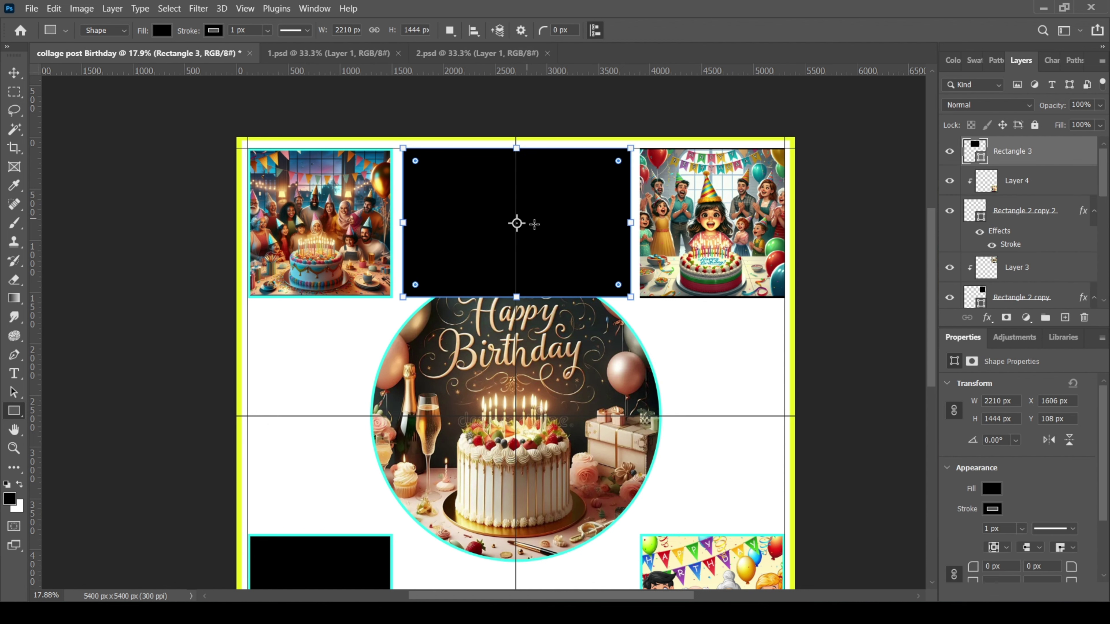
key(ctrl+t)
click(636, 30)
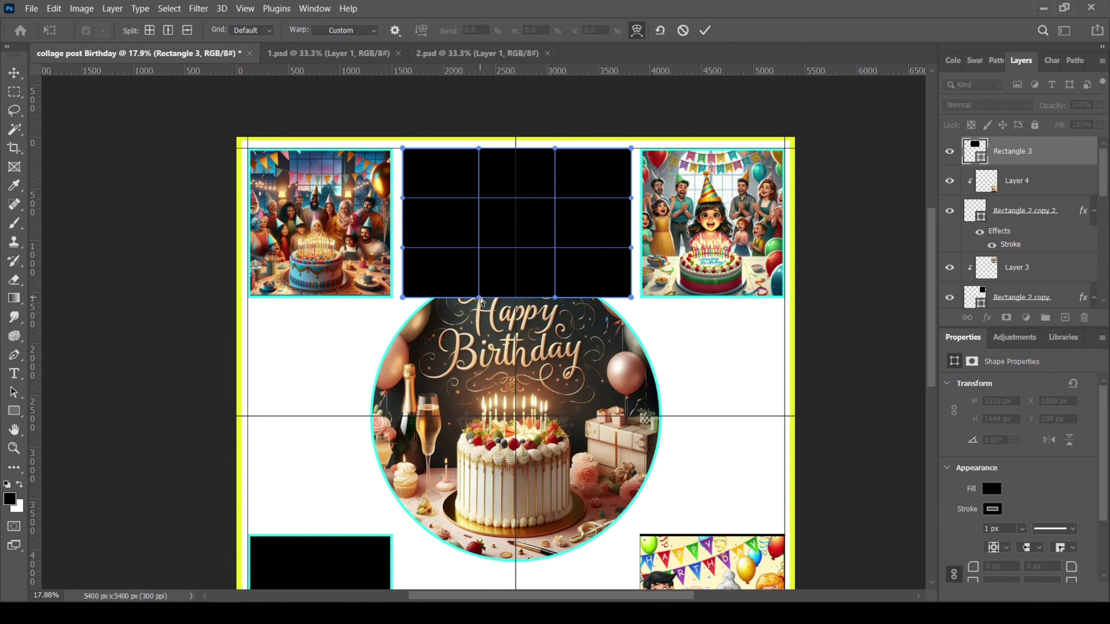
drag(480, 300, 526, 222)
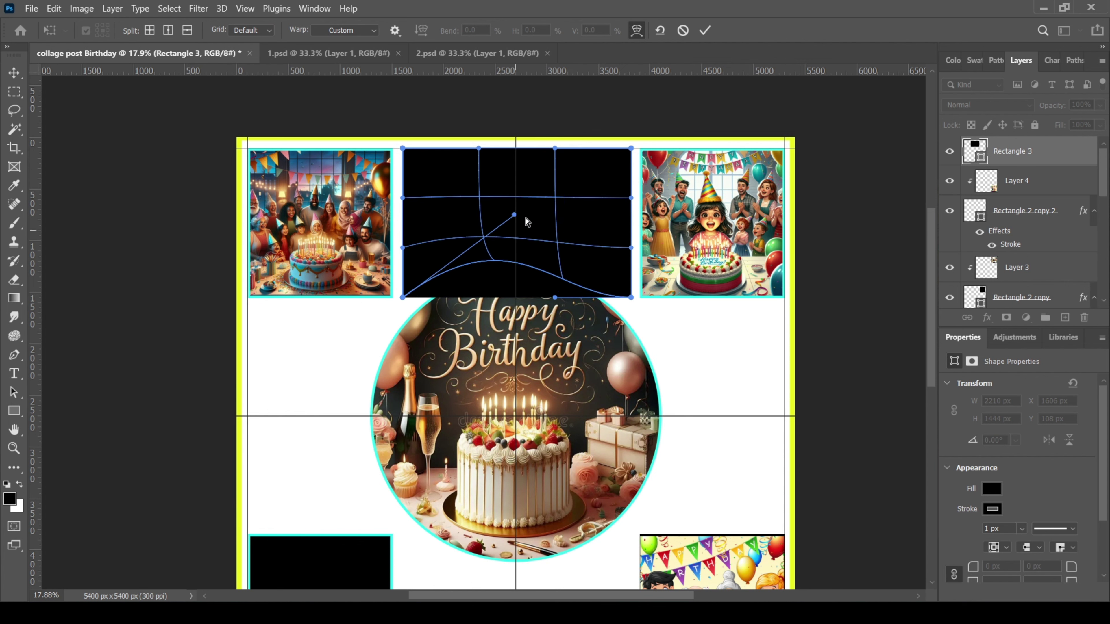
key(ctrl+z)
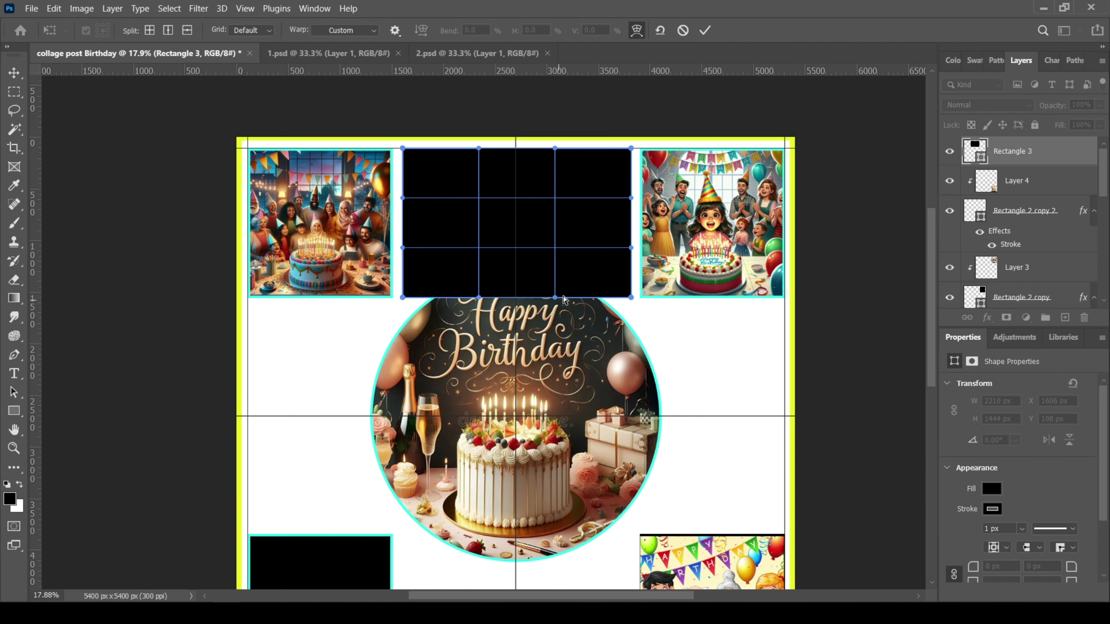
click(637, 30)
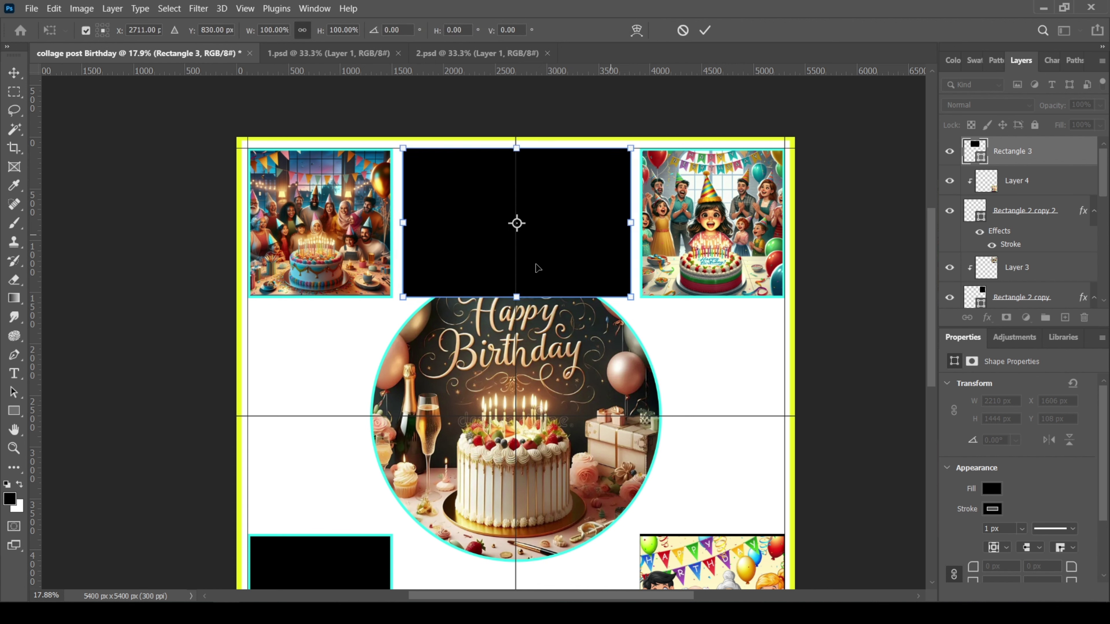
drag(518, 300, 518, 291)
key(ctrl+z)
click(636, 29)
Warp the new rectangle's lower edge into an upward arch that follows the circle's outline with an even gap
drag(555, 298, 556, 258)
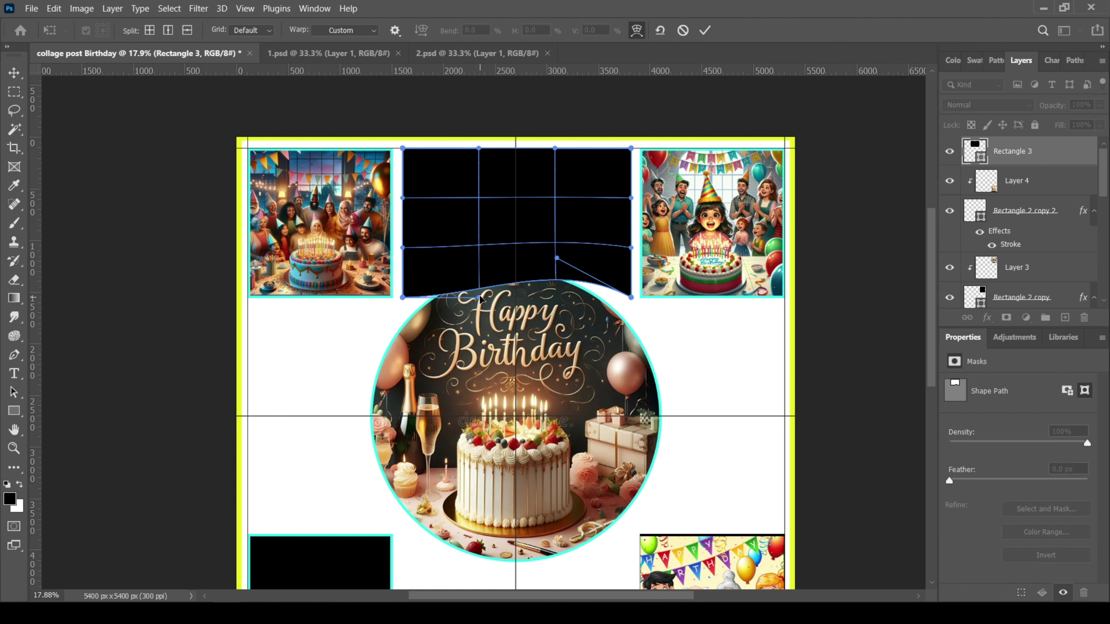
drag(479, 298, 471, 256)
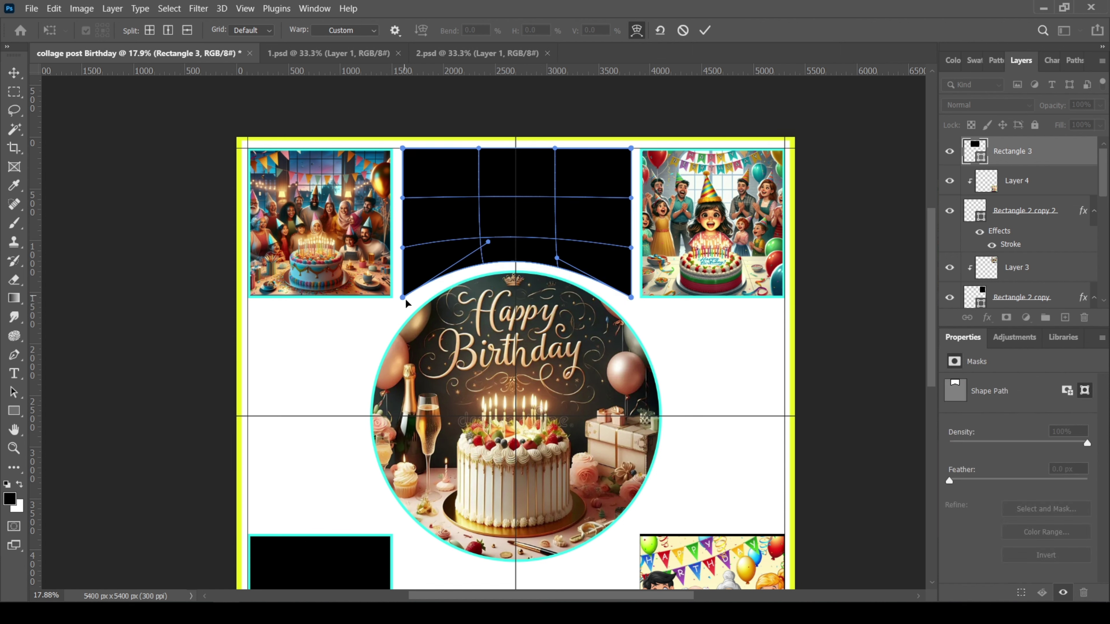
drag(406, 301, 407, 305)
key(Return)
click(537, 241)
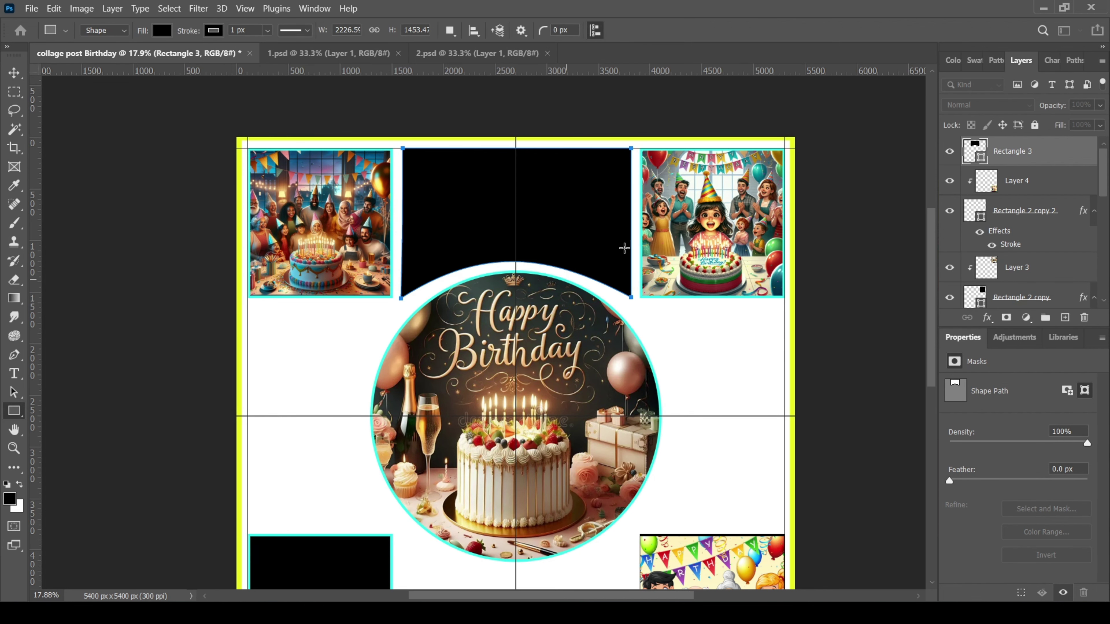
Give the arched shape a 25 px inside stroke in the same turquoise and save the collage
key(v)
click(988, 318)
click(1003, 328)
click(581, 205)
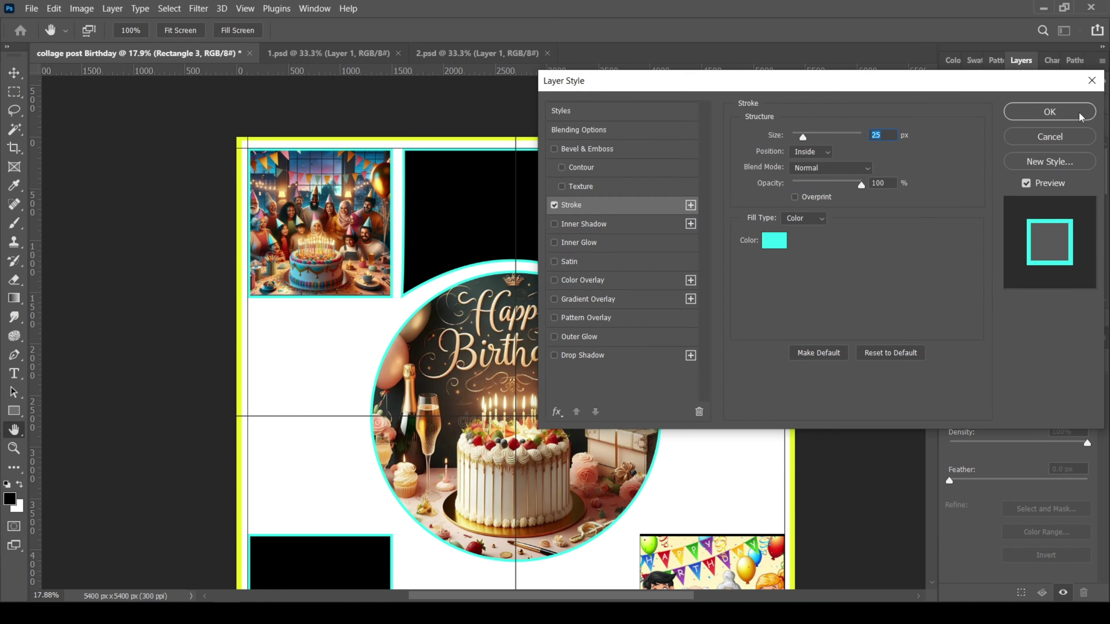
click(1066, 115)
drag(583, 266, 587, 221)
scroll(585, 222, down, 2)
key(ctrl+s)
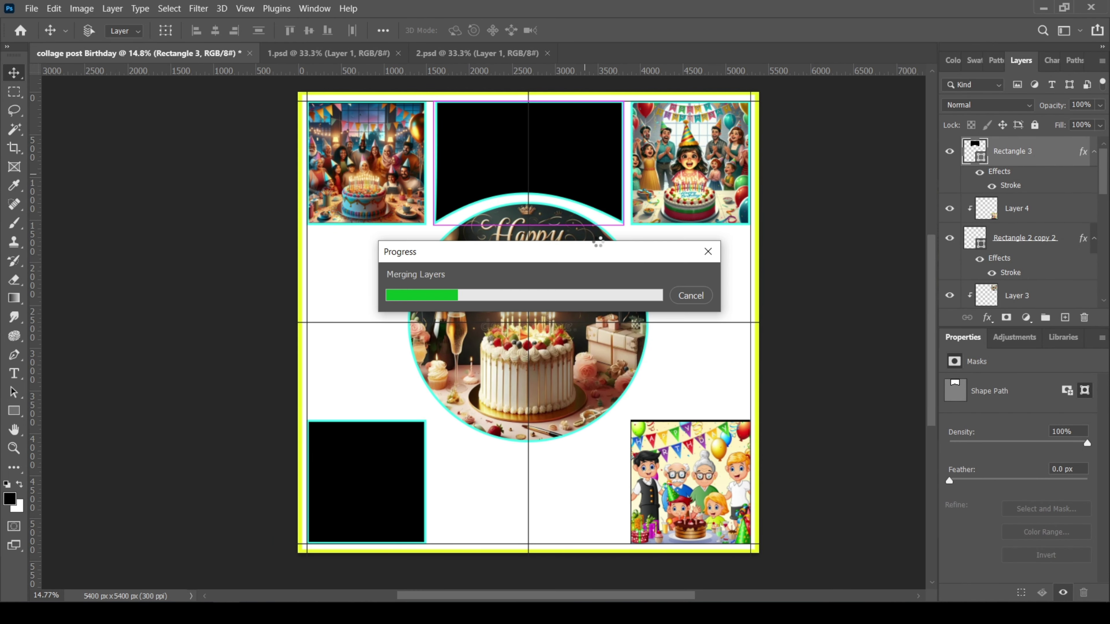
Duplicate the arched shape into the gap between the two lower corner frames and rotate the copy 180°
drag(555, 253, 541, 463)
key(ctrl+t)
text(180)
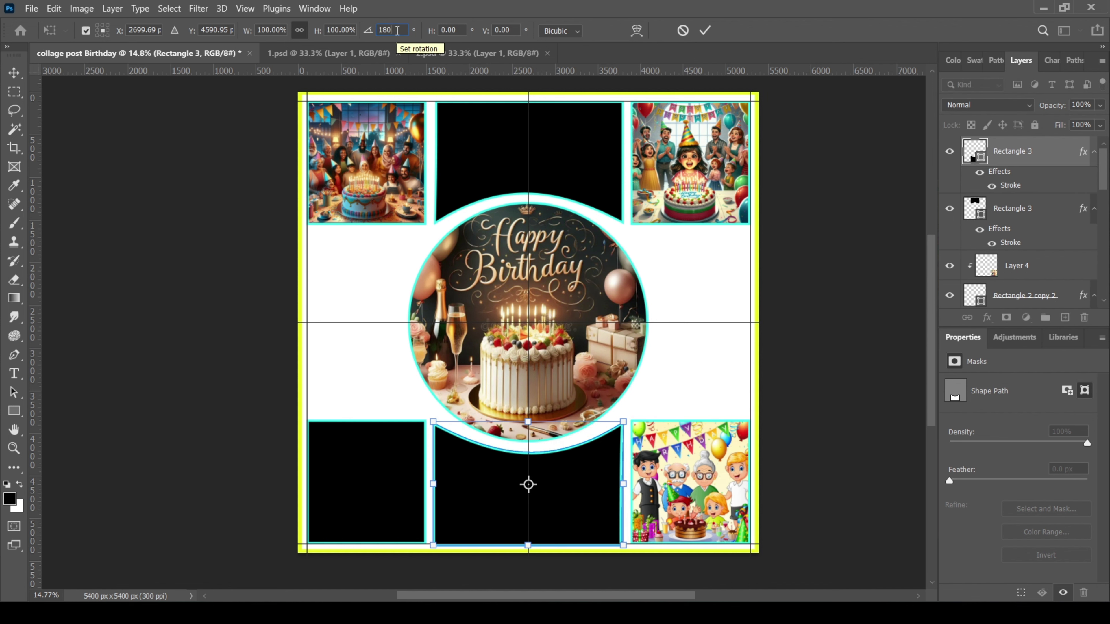
key(Return)
Add another copy of the arched shape over the circle's left side and rotate it 180°
key(ctrl+v)
drag(524, 312, 413, 319)
key(ctrl+t)
click(400, 29)
text(90)
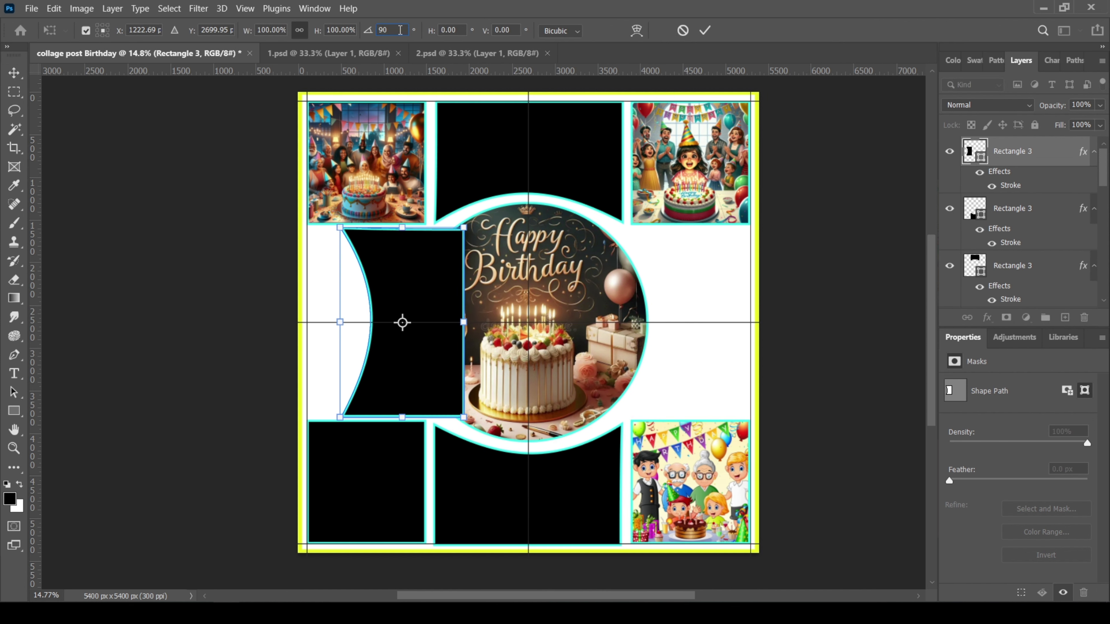
text(180)
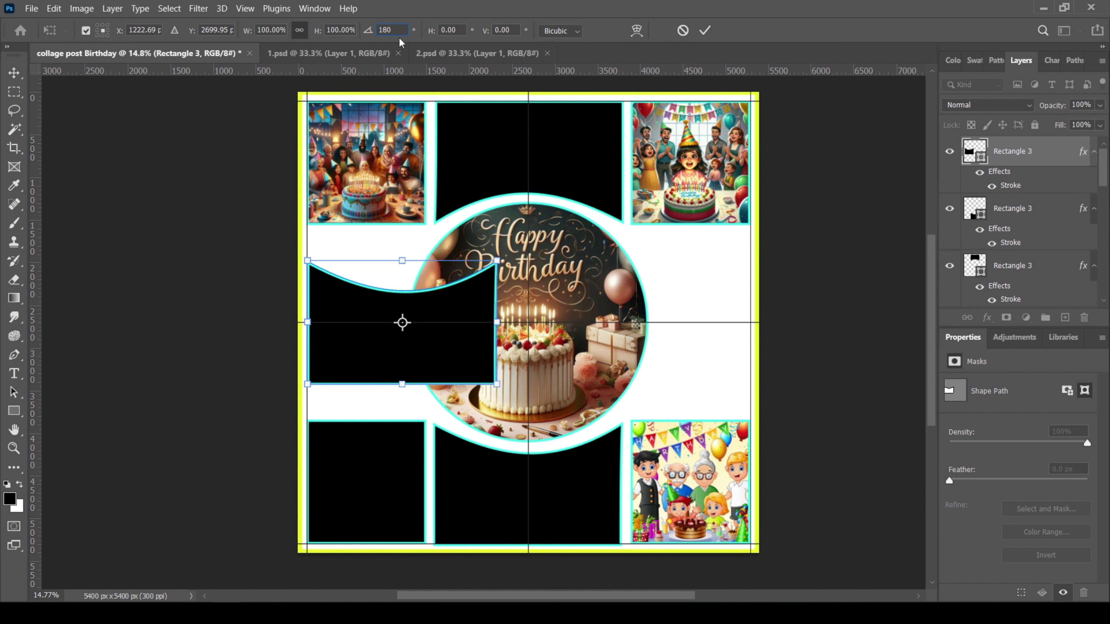
click(708, 30)
Rotate the left copy a further 90° and move it against the left margin guide between the two left corner frames
key(ctrl+t)
click(391, 29)
text(90)
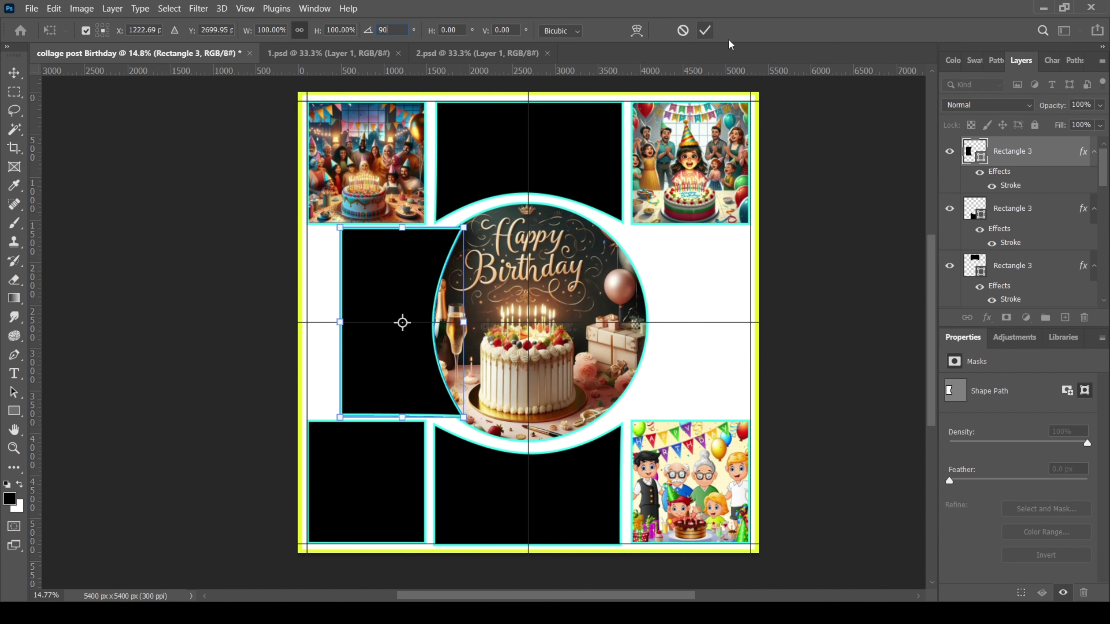
click(704, 30)
drag(394, 334, 362, 338)
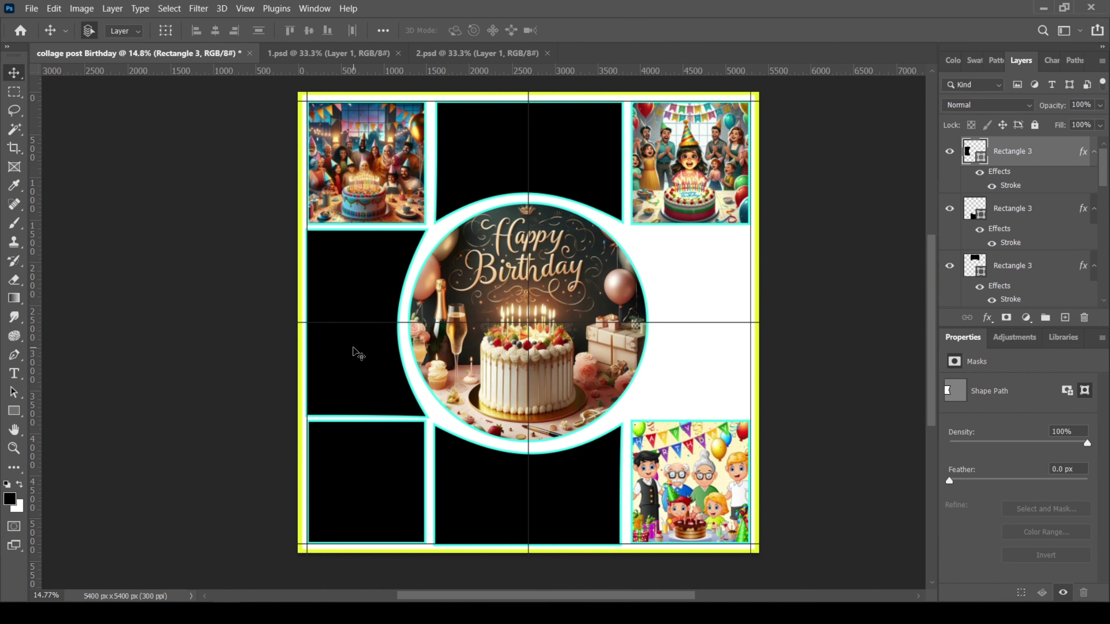
Reduce the left arched shape's height to about 2121 px so it fits between the two left corner frames
key(ctrl+t)
scroll(366, 318, up, 3)
drag(363, 456, 363, 442)
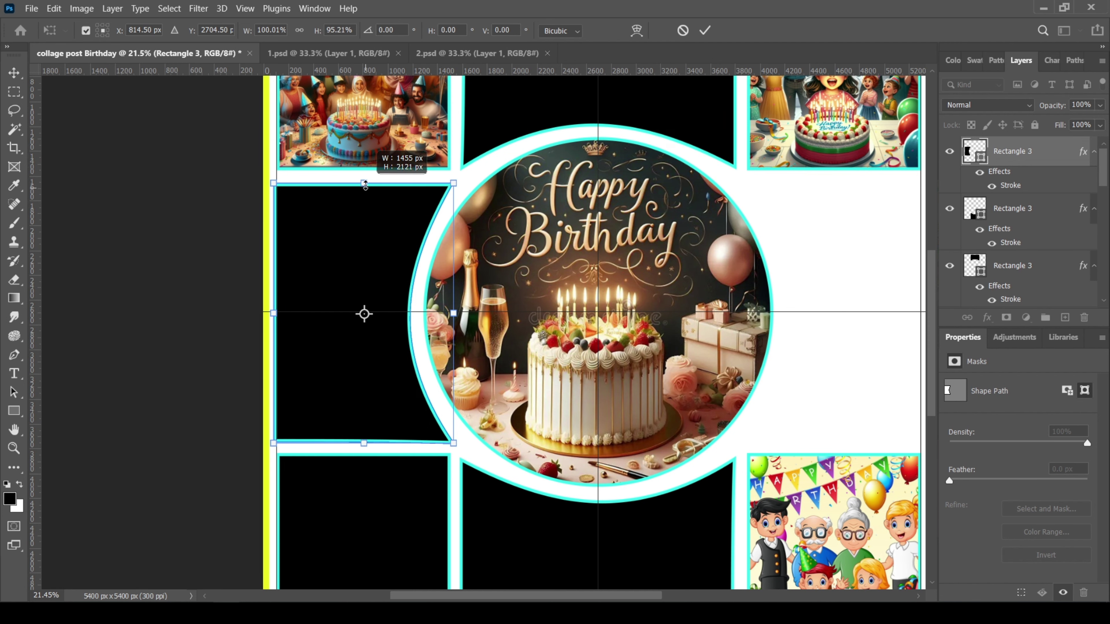
drag(366, 185, 365, 184)
key(Return)
Duplicate the left arched shape onto the circle's right side and rotate the copy 180°
key(super)
key(super)
scroll(454, 380, down, 4)
drag(427, 317, 651, 311)
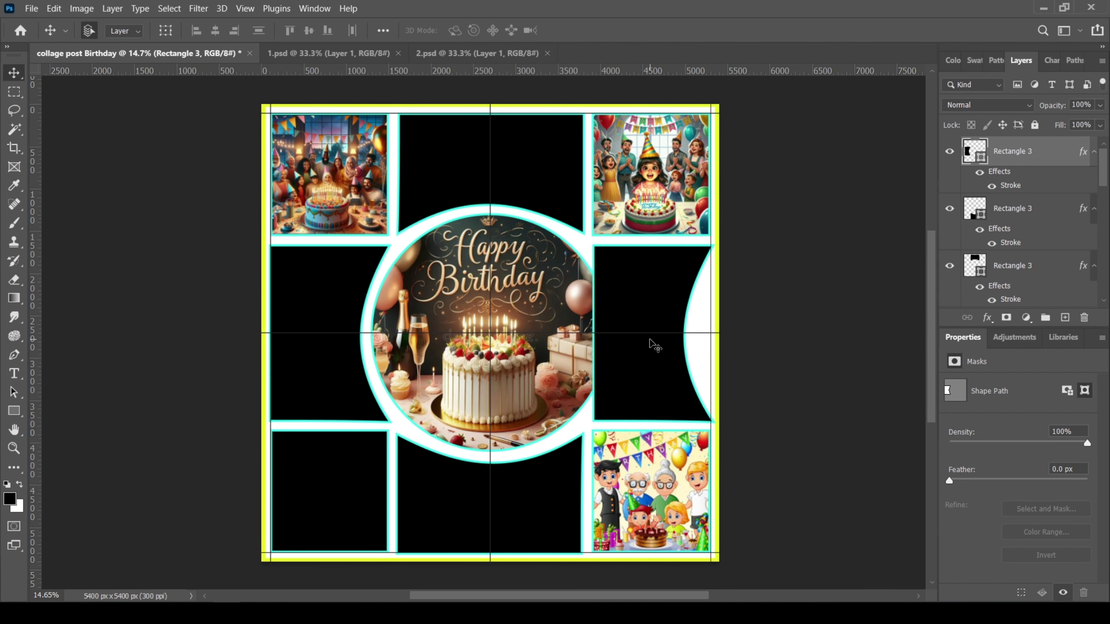
key(ctrl+t)
click(385, 30)
text(180)
click(702, 31)
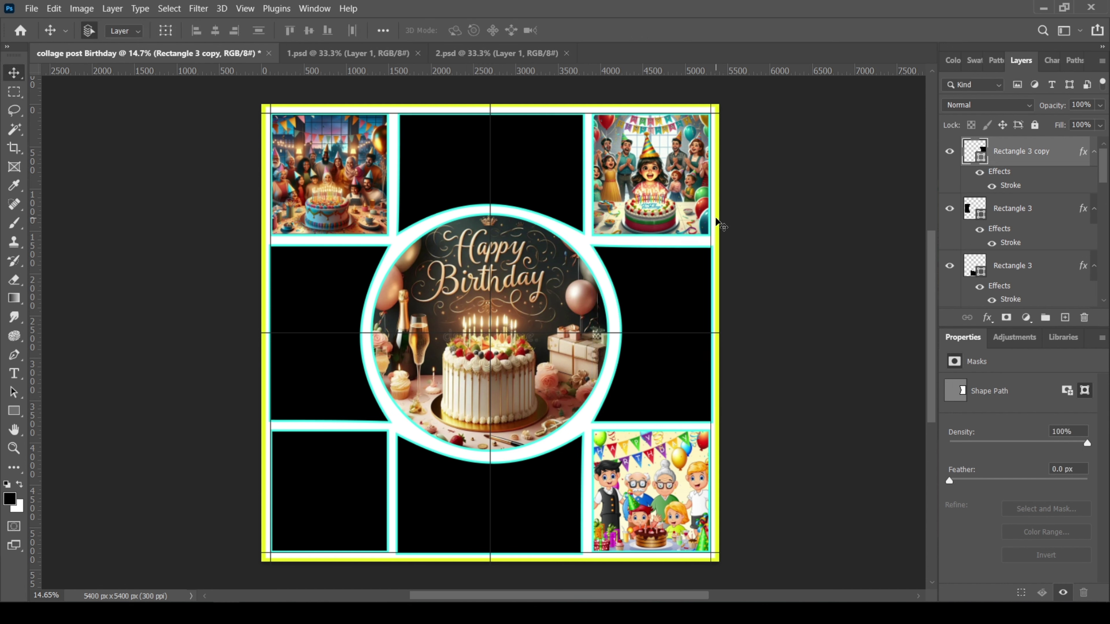
Nudge the right and left arched shapes slightly inward so they line up with their corner frames
key(shift+Left)
key(shift+Left)
key(shift+Left)
key(shift+Left)
key(shift+Right)
click(335, 376)
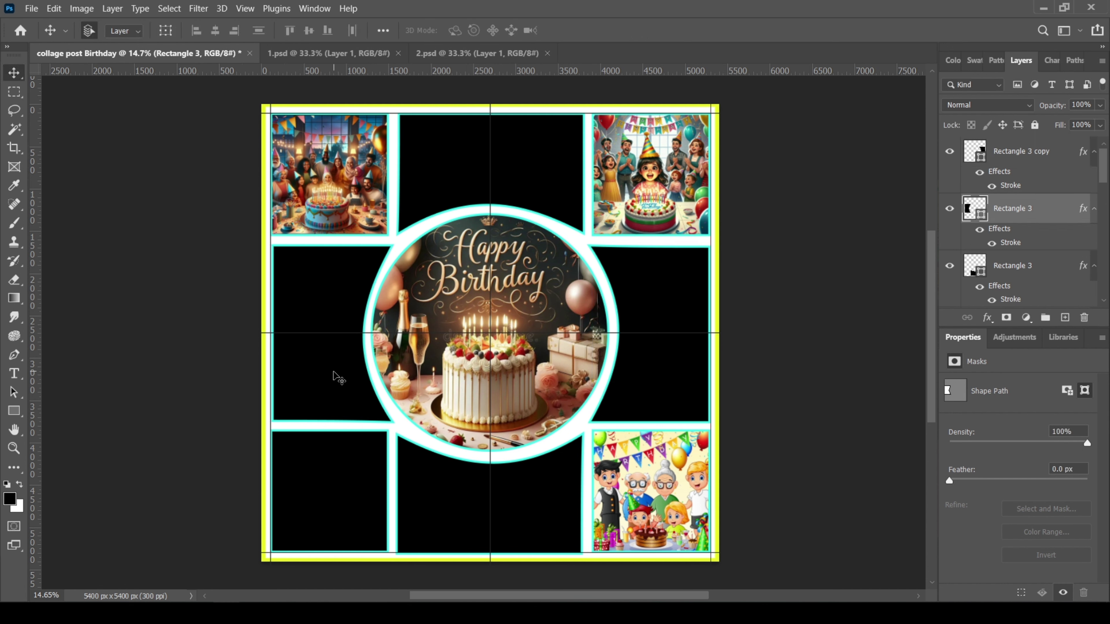
click(676, 302)
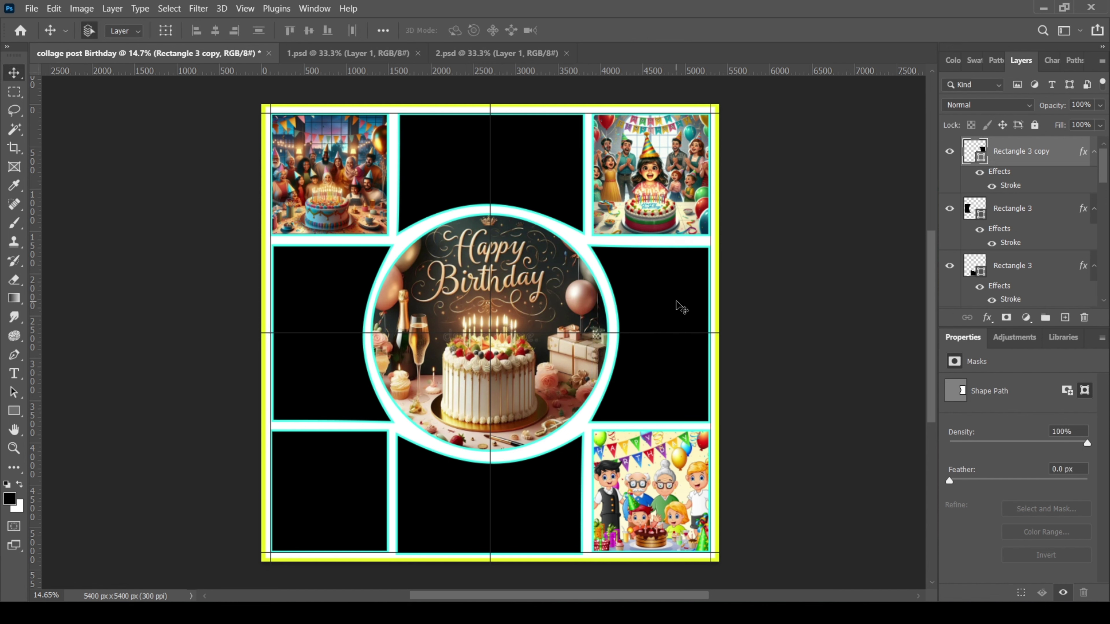
click(857, 277)
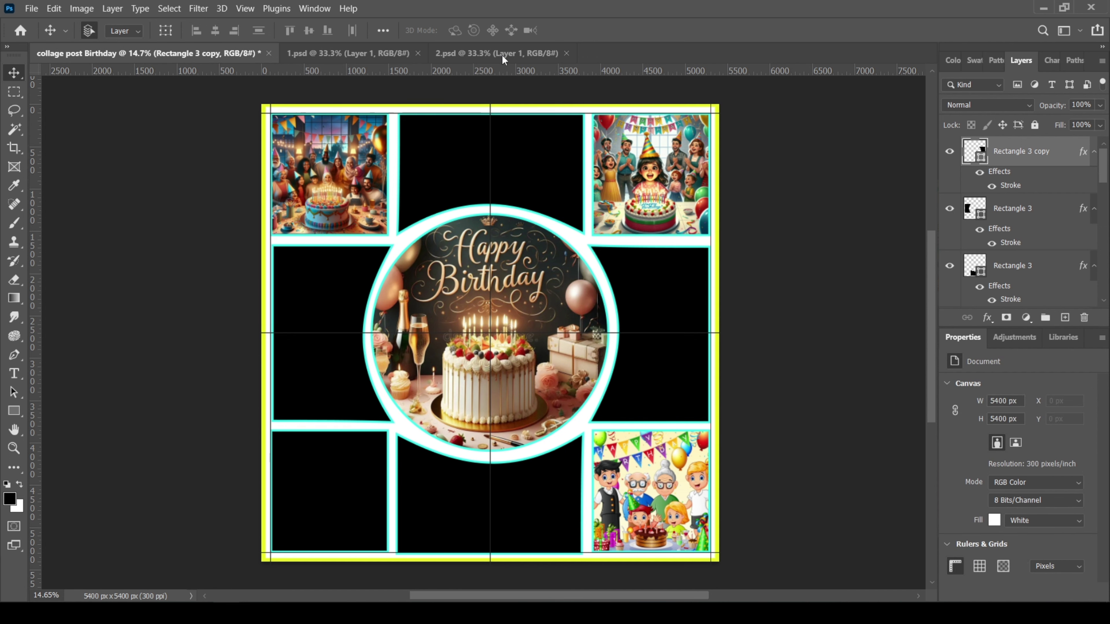
Bring the party image from 2.psd into the collage over the right arched frame and clip it to that shape
click(428, 53)
drag(285, 248, 672, 275)
drag(673, 367, 661, 341)
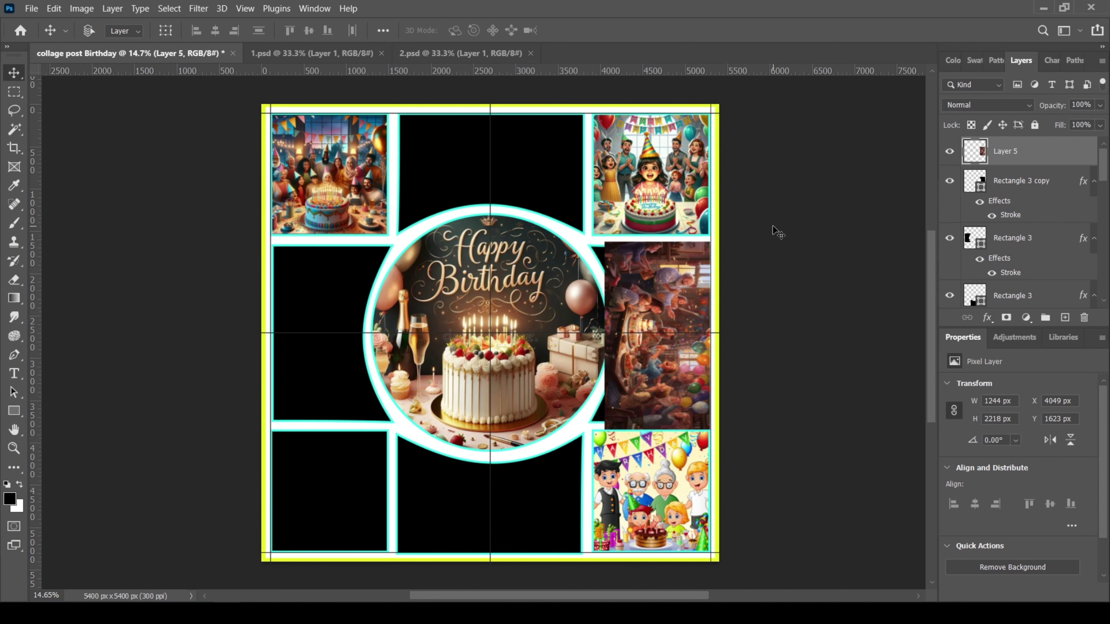
key(ctrl+alt+g)
Nudge the clipped party image left to an X position of 4025 px inside the right arched frame
key(shift+Left)
key(shift+Left)
key(shift+Left)
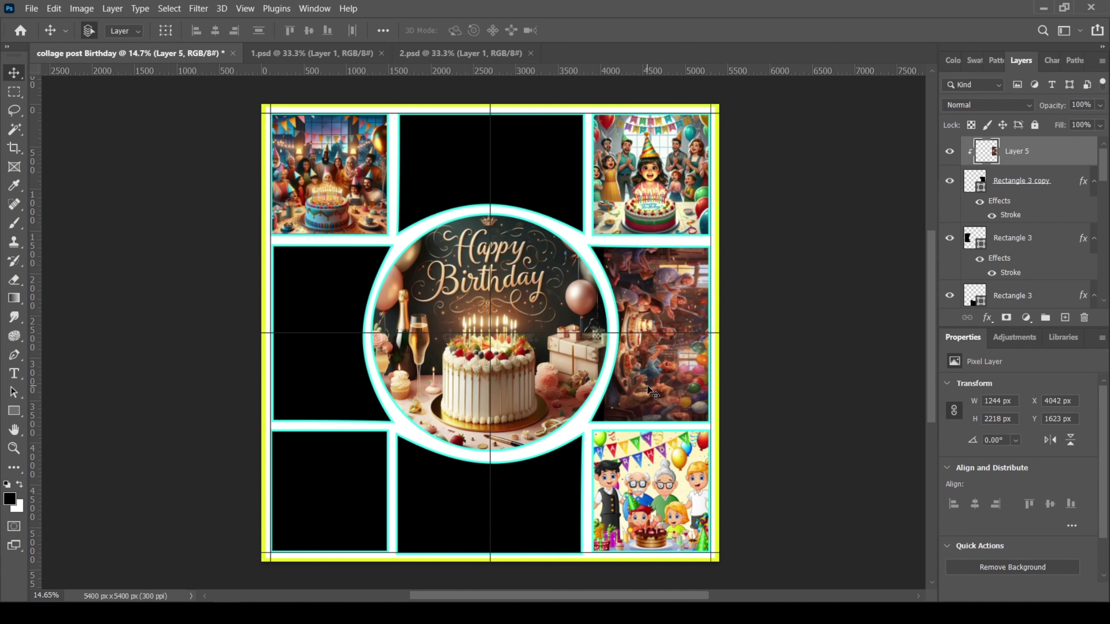
key(Right)
key(Right)
key(Right)
key(Right)
key(Right)
key(Right)
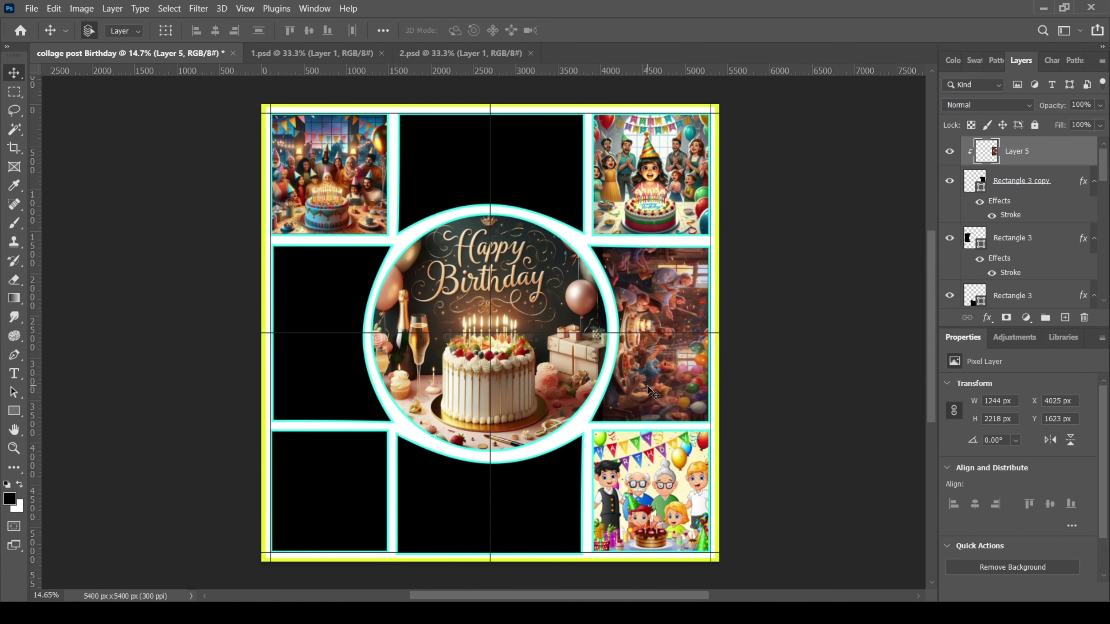
Close 2.psd, bring the boy image from 1.psd into the collage and clip it to the left arched frame
click(514, 54)
click(530, 53)
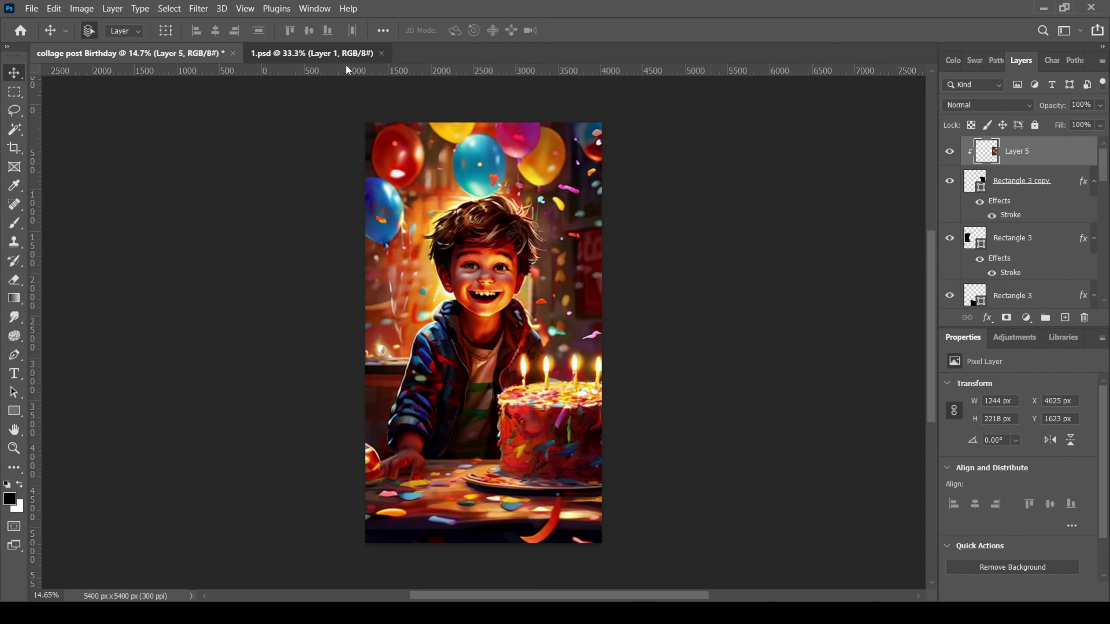
drag(158, 60, 328, 294)
drag(1013, 151, 1010, 248)
alt+click(1010, 249)
Reposition the boy image and scale it to about 1312 × 2333 px to fill the left arched frame
drag(324, 390, 333, 392)
key(ctrl+t)
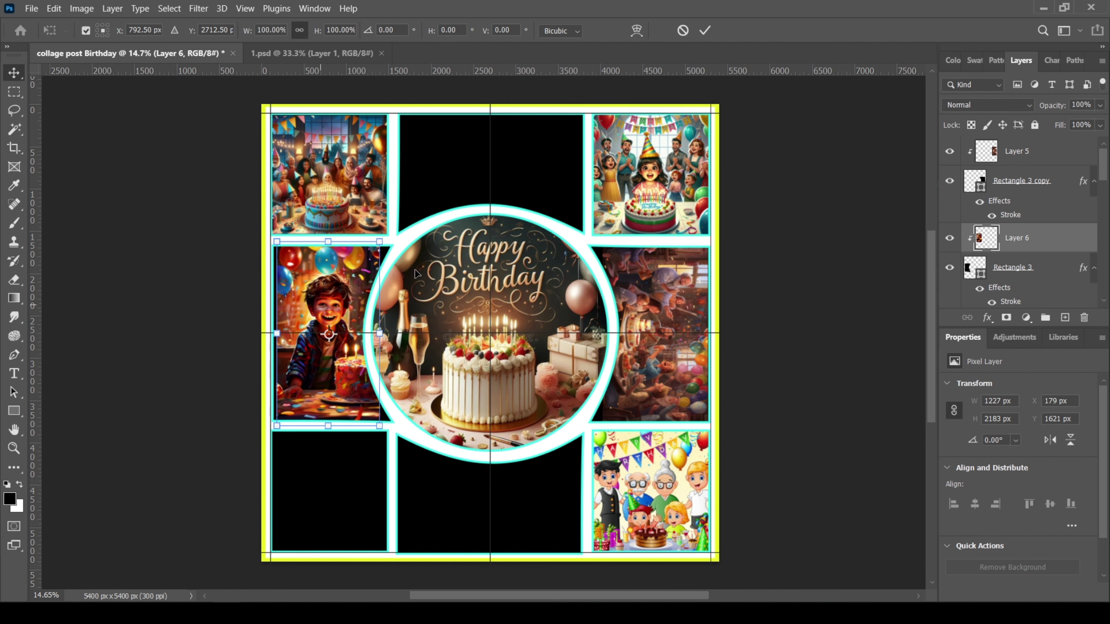
drag(381, 241, 389, 235)
key(Return)
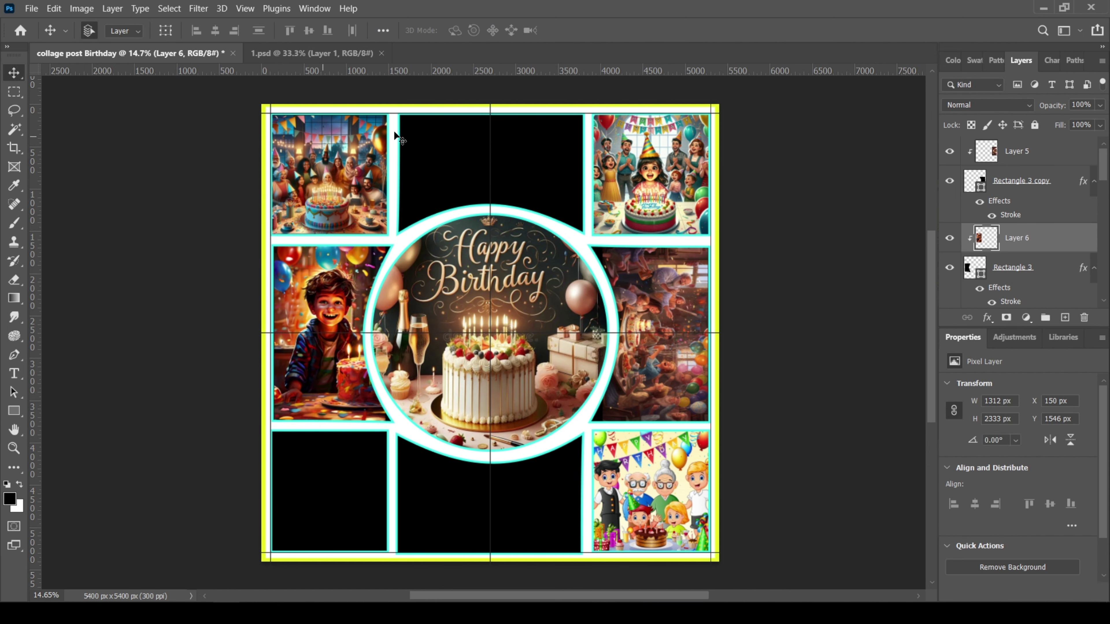
Open the images hq720 (1) and hq720 from the Desktop's New folder
key(ctrl+o)
scroll(397, 387, down, 1)
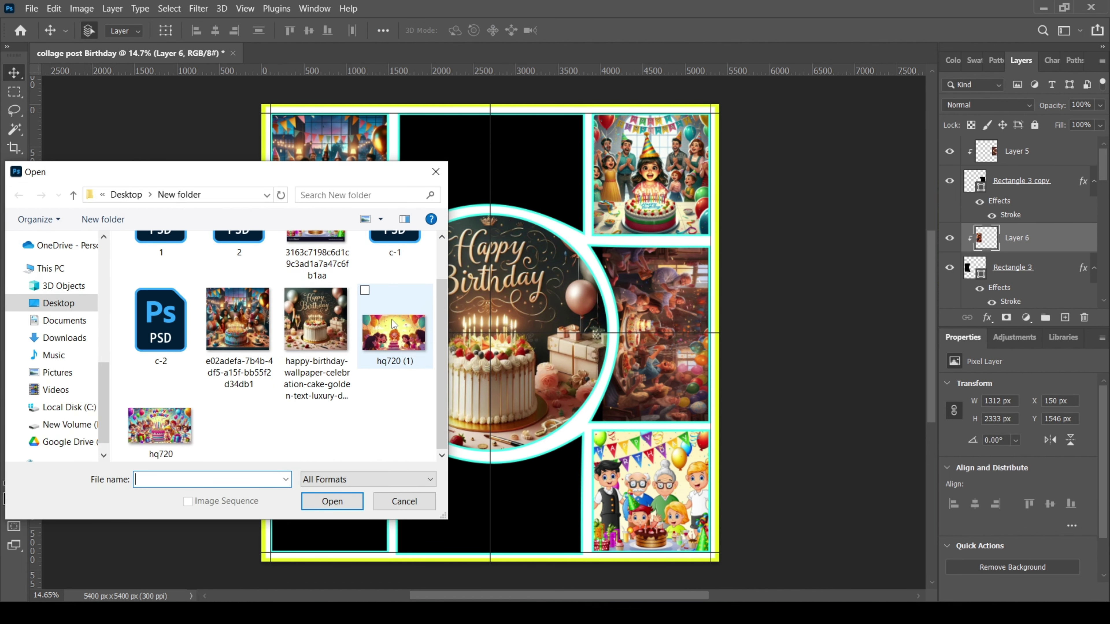
click(389, 328)
ctrl+click(156, 424)
key(Return)
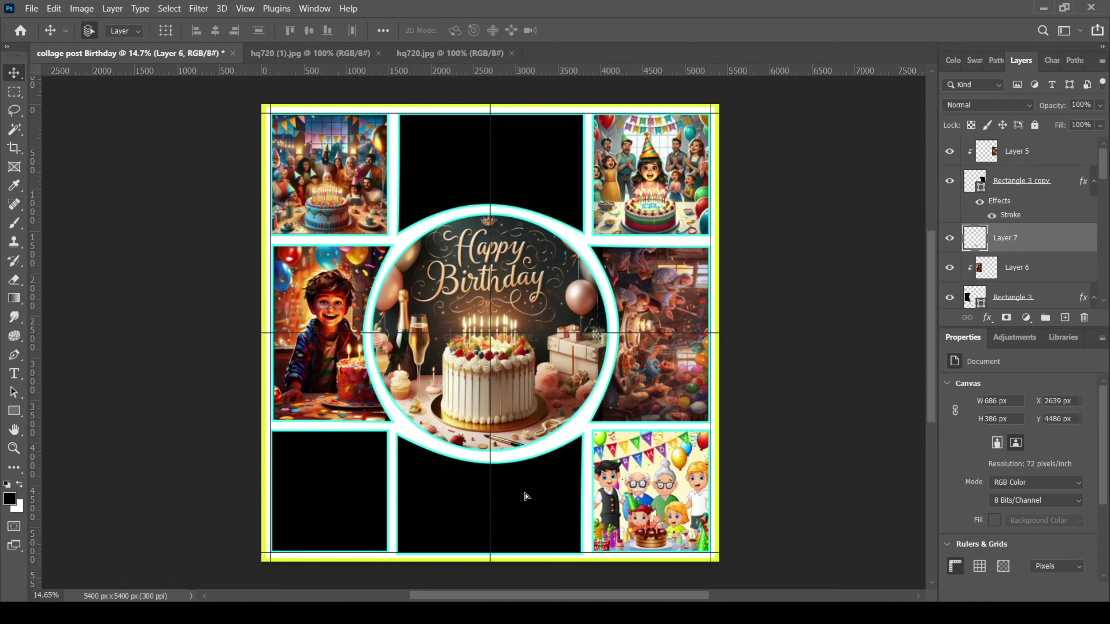
Place the hq720 image over the lower arched frame and scale it to about 2290 × 1144 px
key(ctrl+t)
drag(541, 517, 583, 559)
drag(501, 504, 511, 501)
key(Return)
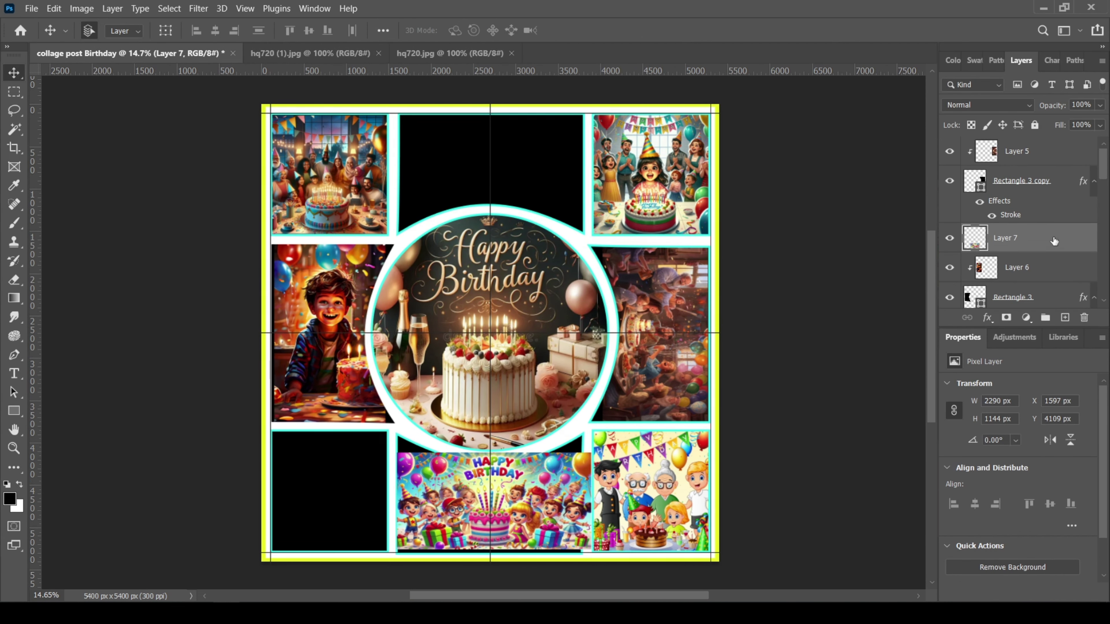
Clip the hq720 image to the lower arched frame and stretch its height to about 1374 px to fill it
drag(1054, 241, 1034, 283)
alt+click(1034, 283)
key(ctrl+t)
drag(493, 453, 494, 436)
drag(497, 477, 497, 480)
key(Return)
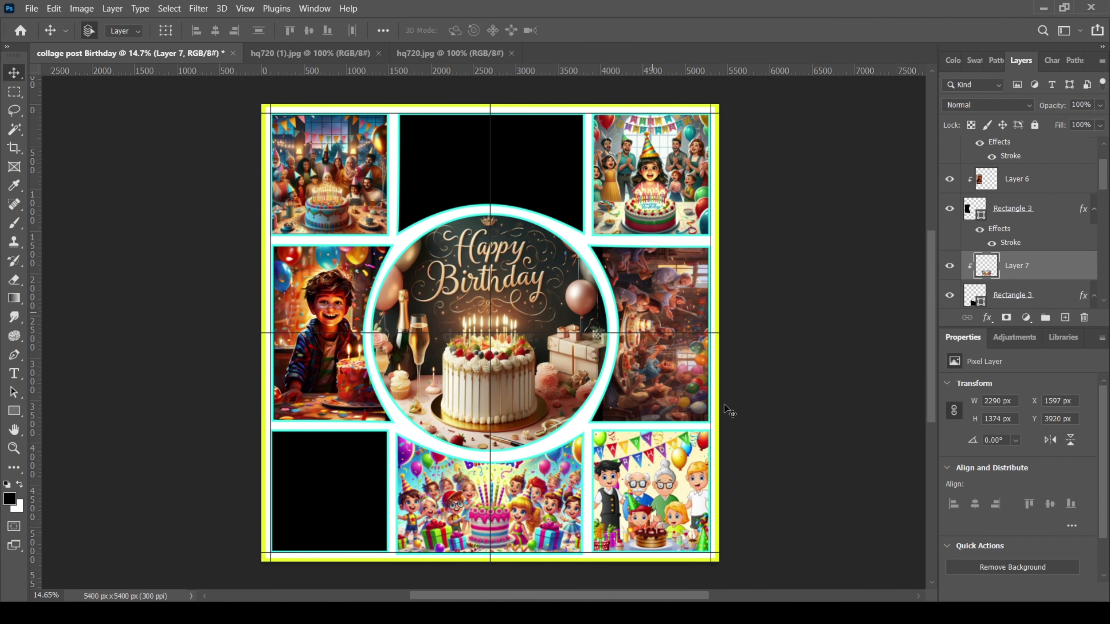
Close hq720.jpg, bring the hq720 (1) image over the upper arched frame and scale it to about 2280 × 1282 px
click(511, 52)
drag(473, 298, 594, 228)
key(ctrl+t)
mouse_move(560, 197)
mouse_down()
mouse_move(545, 190)
mouse_move(555, 192)
mouse_up()
key(Return)
Move the hq720 (1) image layer directly above the upper arched shape and clip it to that shape
scroll(1032, 203, down, 3)
mouse_move(1033, 203)
mouse_down()
mouse_move(1025, 125)
mouse_move(1027, 298)
mouse_move(1038, 122)
mouse_move(1048, 150)
mouse_move(1039, 192)
mouse_up()
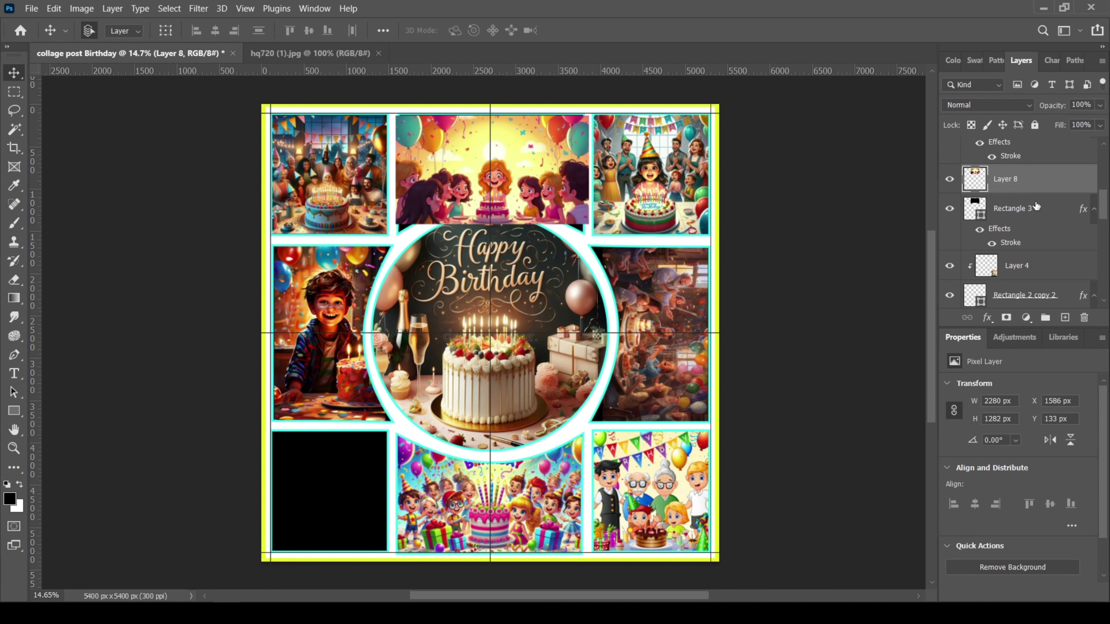
key(ctrl+alt+g)
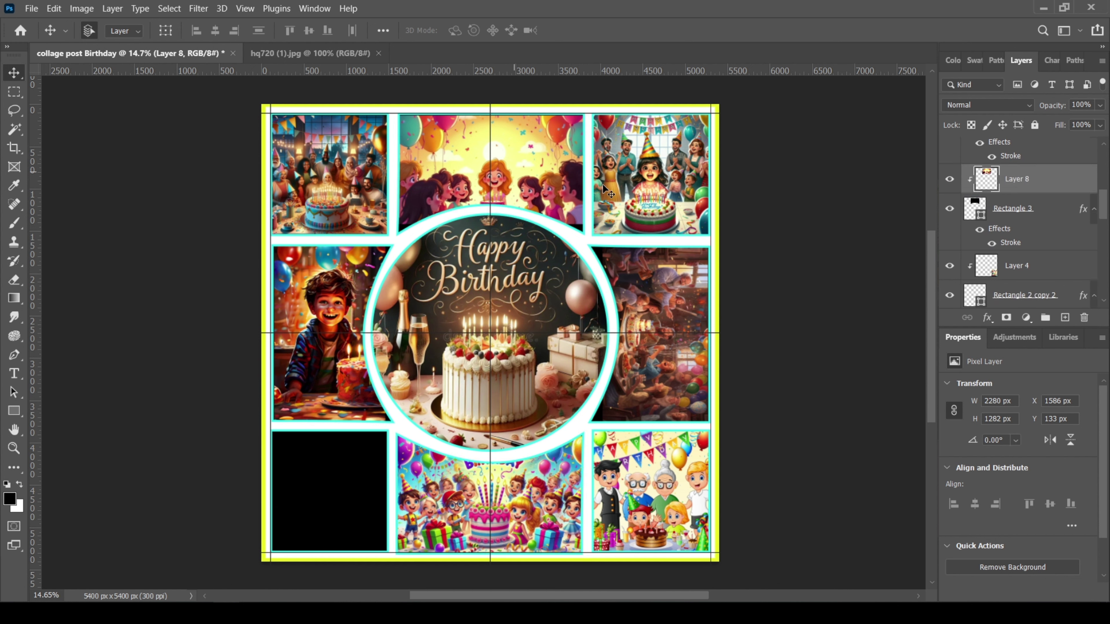
Stretch the clipped upper image to about 1705 px high and shift it up to fill the arched frame
ctrl+click(602, 184)
click(546, 184)
key(ctrl+t)
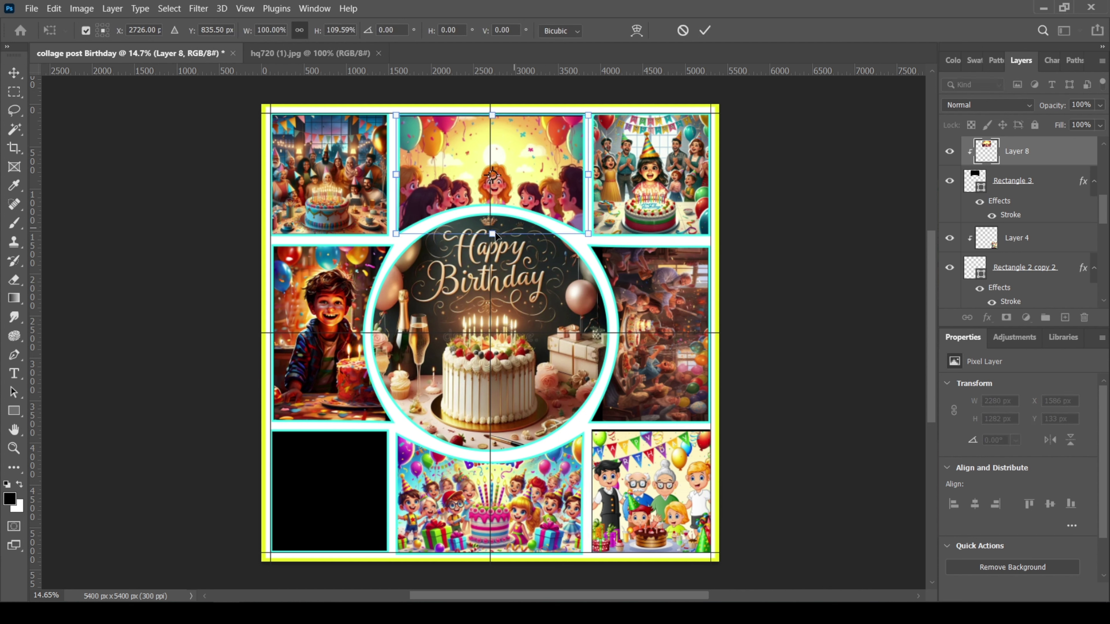
drag(495, 233, 495, 260)
drag(523, 177, 525, 156)
key(Return)
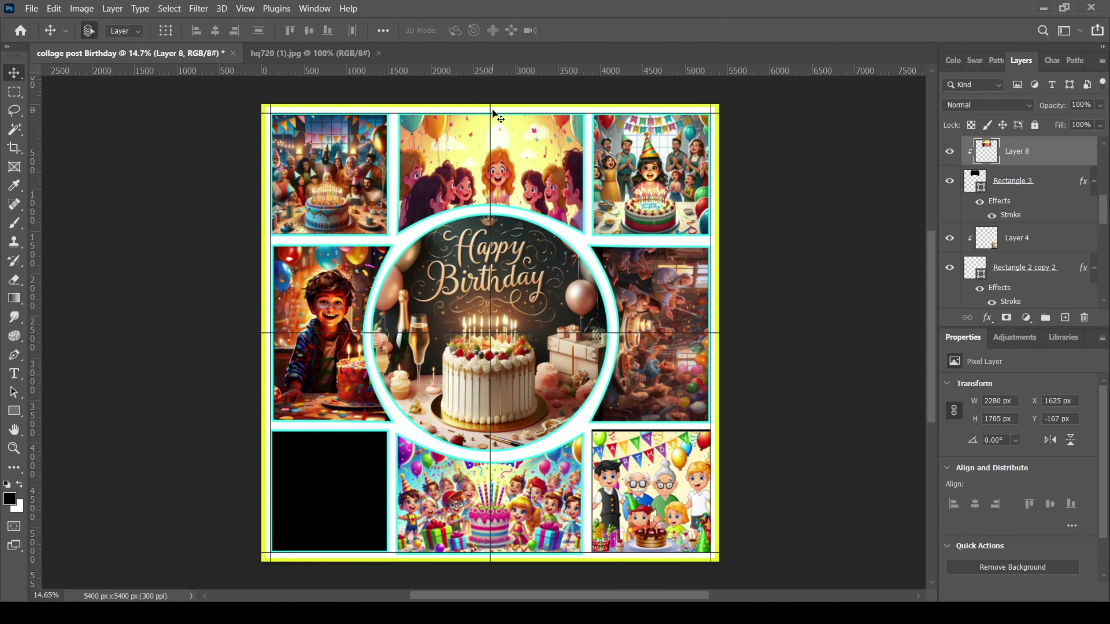
Remove all horizontal and vertical guides from the canvas
drag(832, 165, 753, 194)
drag(631, 115, 641, 72)
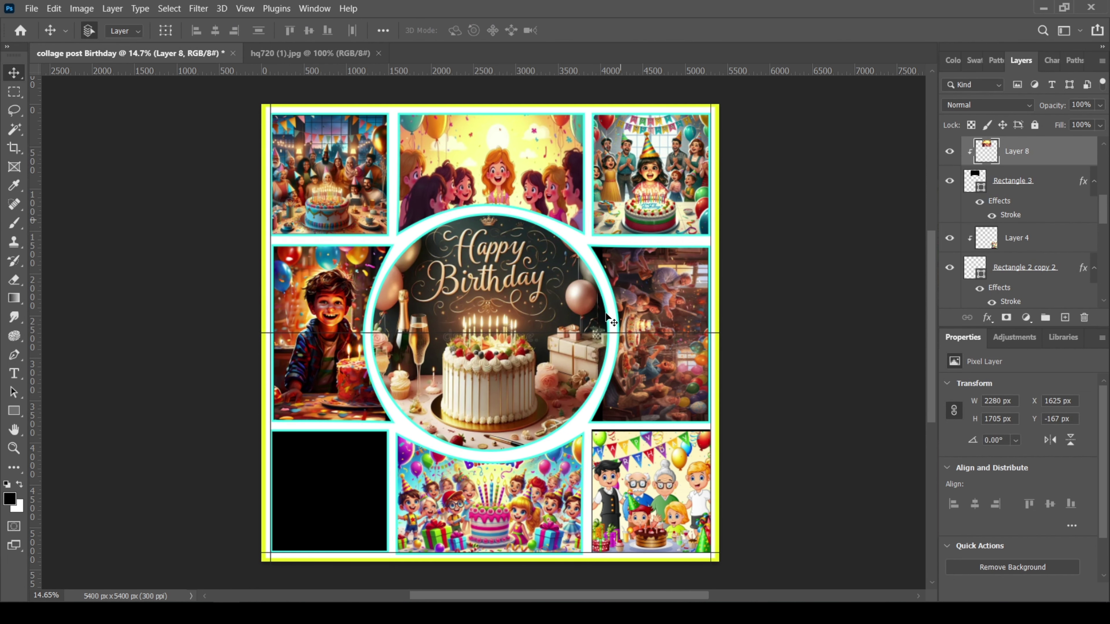
drag(717, 334, 687, 550)
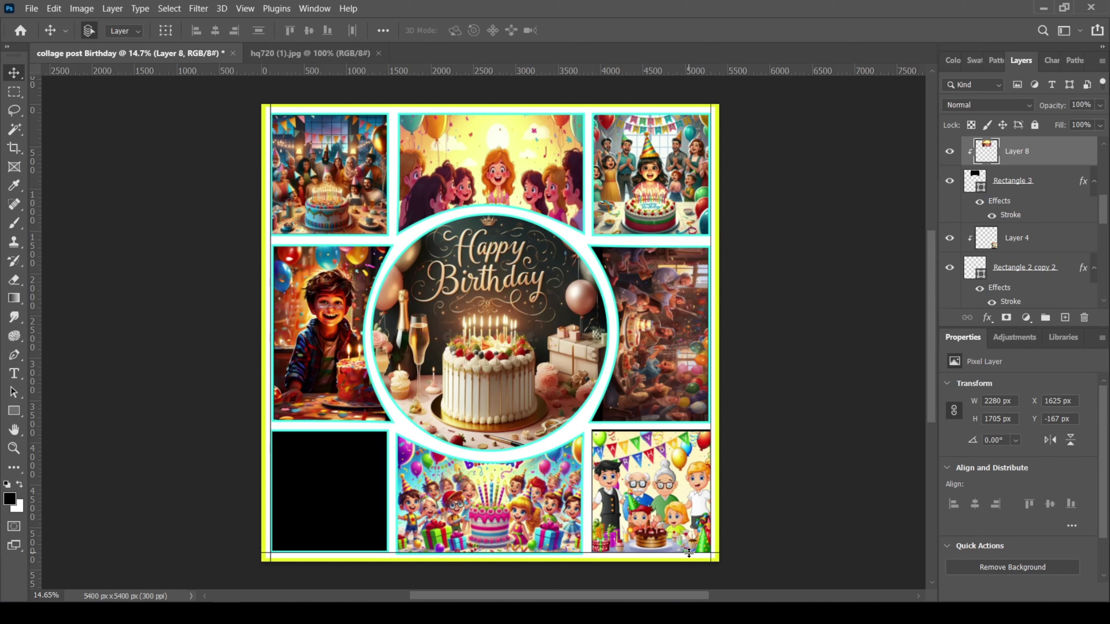
drag(712, 510, 829, 513)
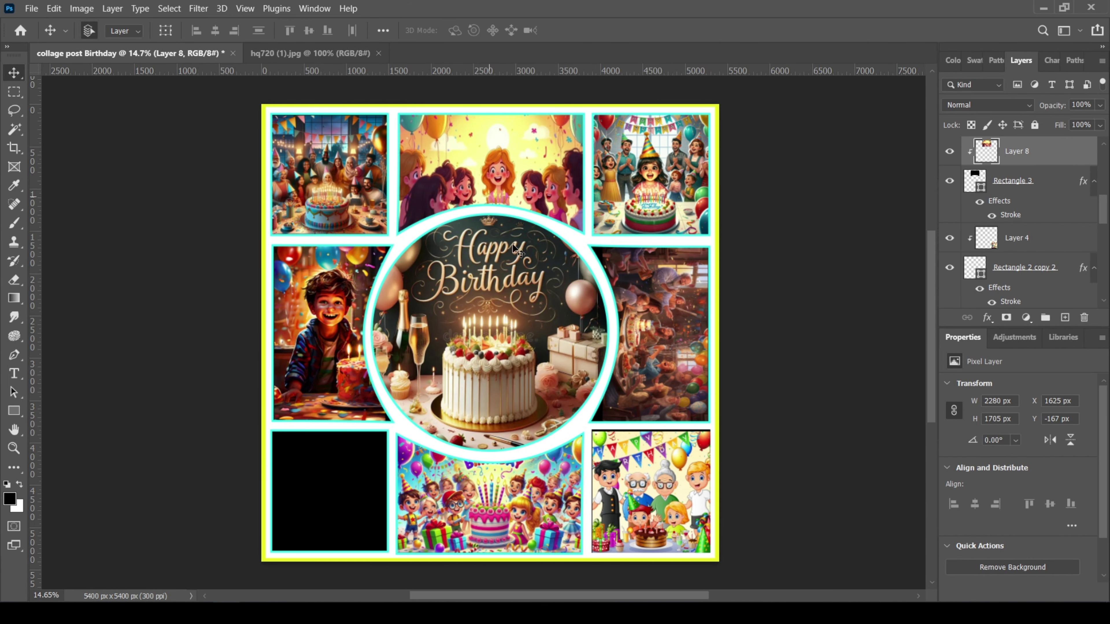
Close hq720 (1).jpg, paste another birthday picture over the lower-left corner frame and scale it to about 1423 × 1423 px
click(378, 53)
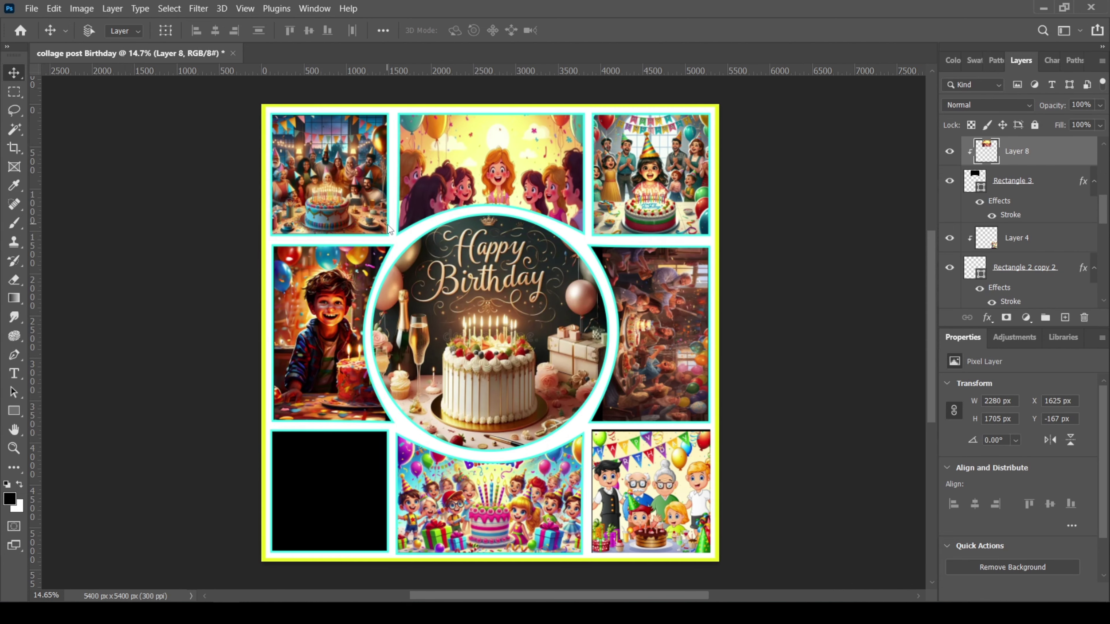
key(ctrl+o)
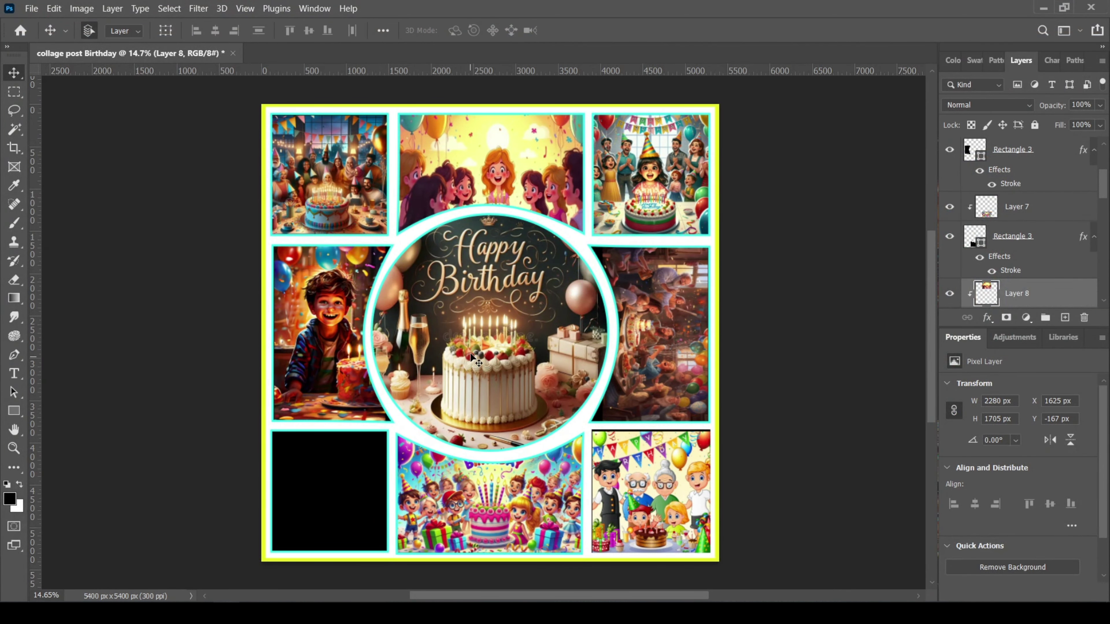
key(ctrl+v)
drag(438, 426, 343, 479)
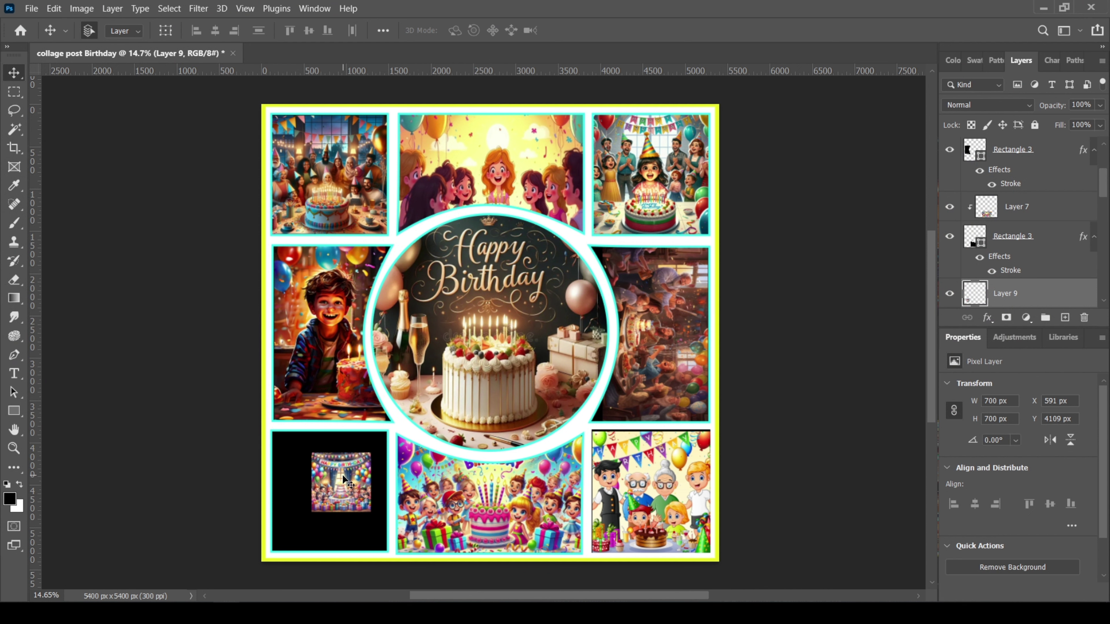
key(ctrl+t)
mouse_move(367, 512)
mouse_down()
mouse_move(402, 543)
mouse_move(367, 525)
mouse_up()
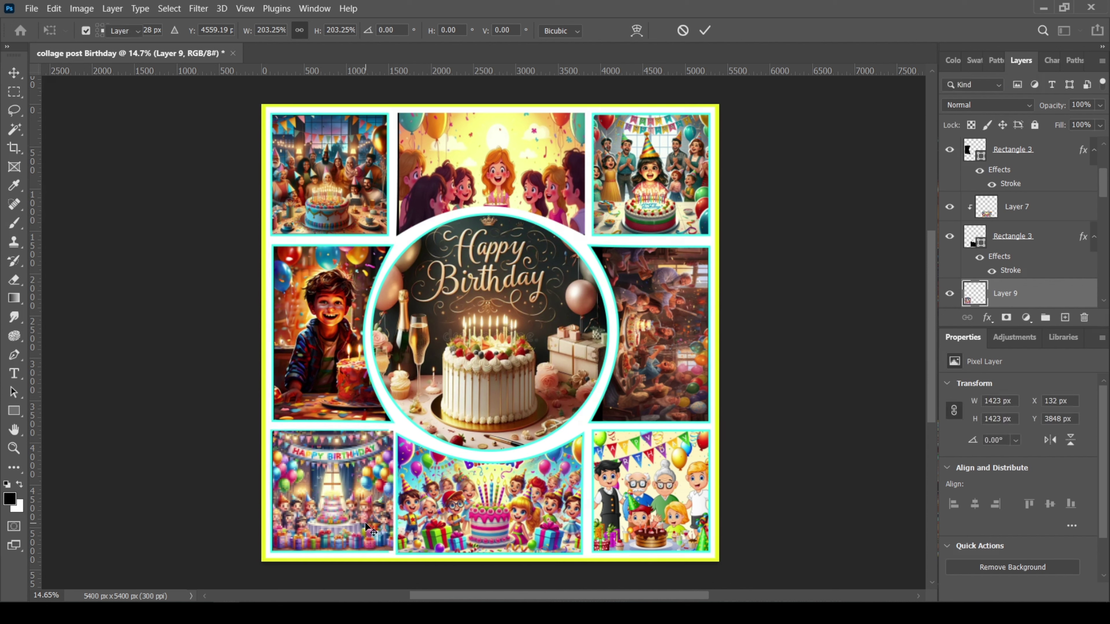
key(Return)
Clip the new picture to the lower-left corner frame and nudge it left to an X position of 125 px
scroll(1013, 224, down, 5)
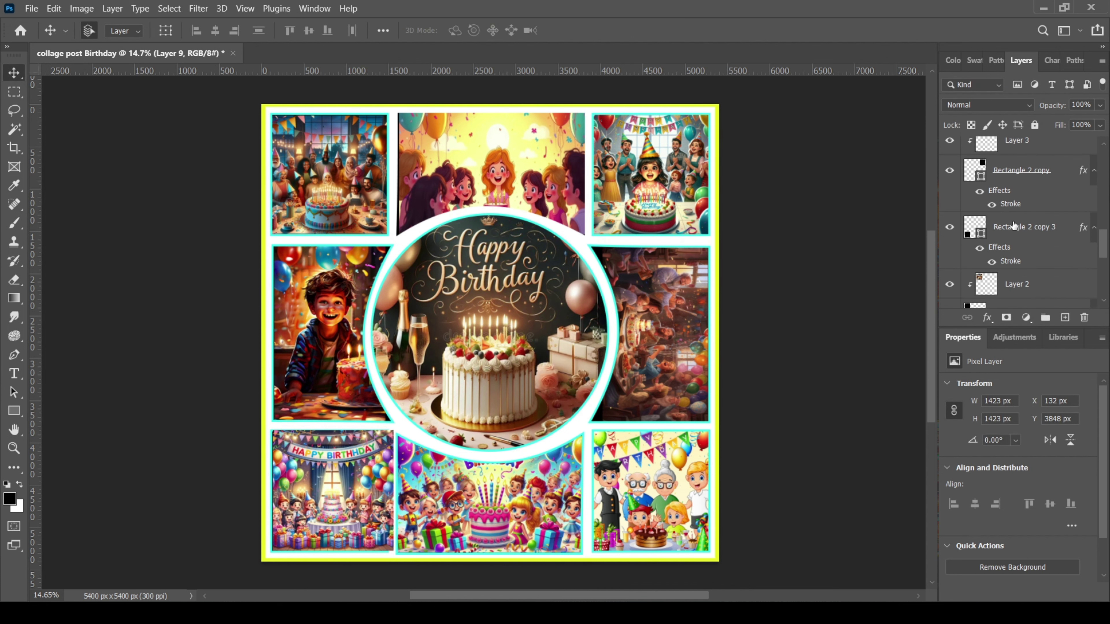
scroll(1013, 224, up, 1)
mouse_move(1026, 175)
mouse_down()
mouse_move(1032, 306)
mouse_move(1031, 164)
mouse_up()
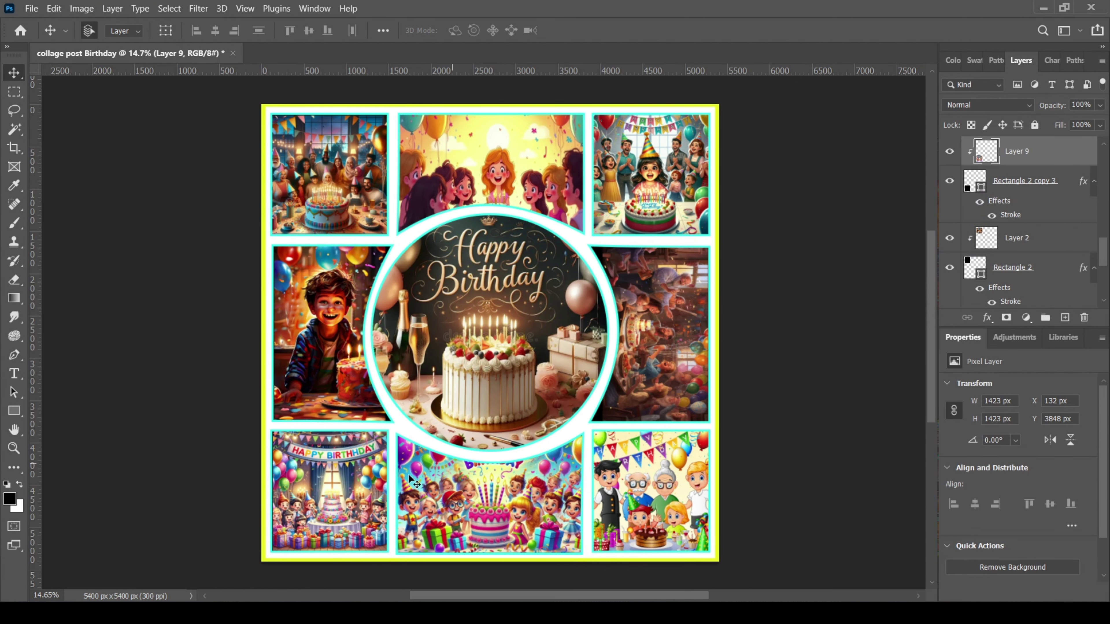
key(Left)
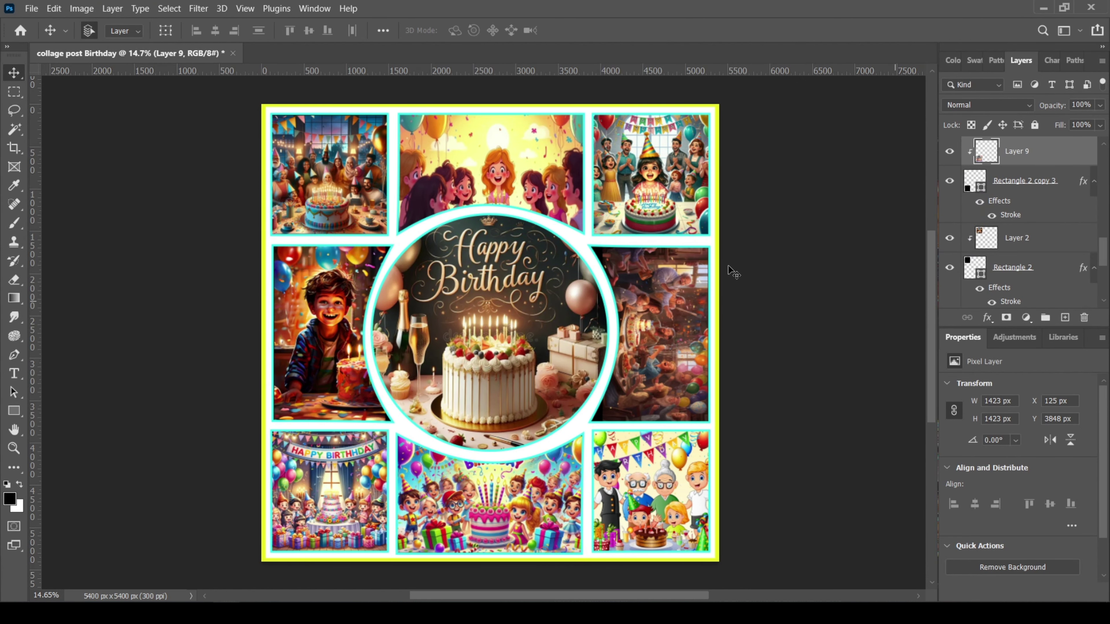
Hide the workspace panels to view the complete collage
scroll(651, 322, down, 1)
key(Tab)
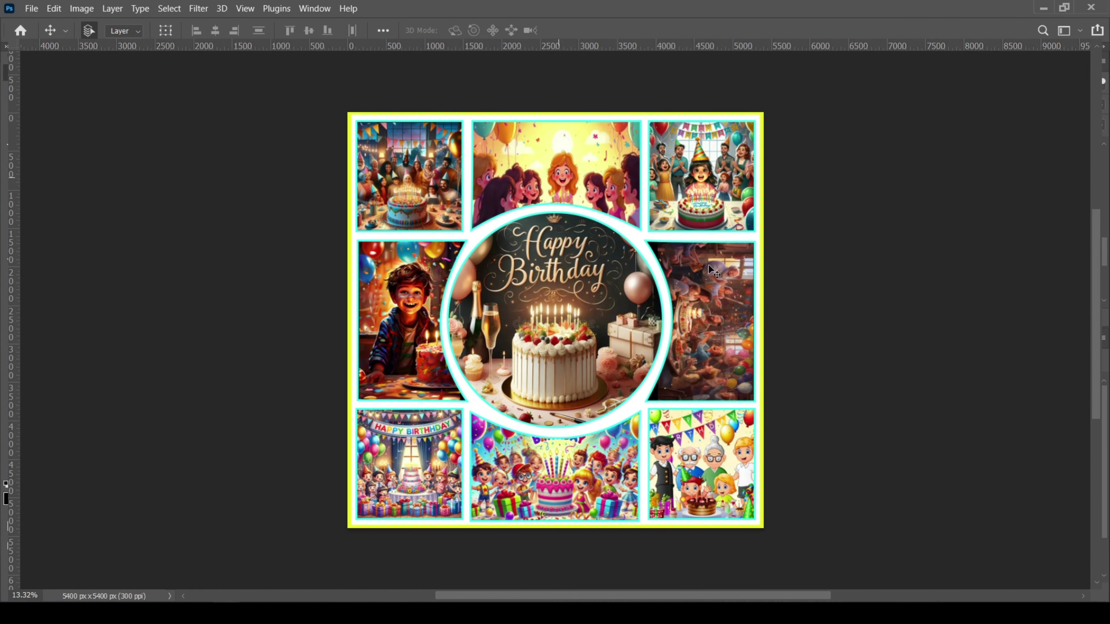